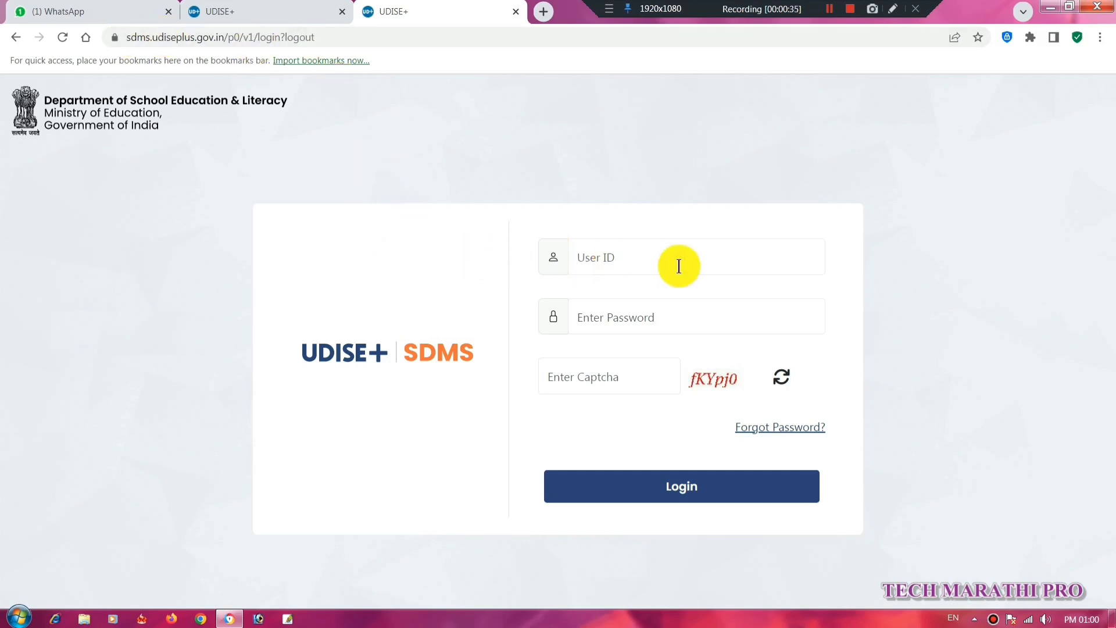
Log in to the student database with the school's user ID, the account password and the captcha.
{"action": "left_click", "coordinate": [678, 266]}
{"action": "left_click", "coordinate": [672, 309]}
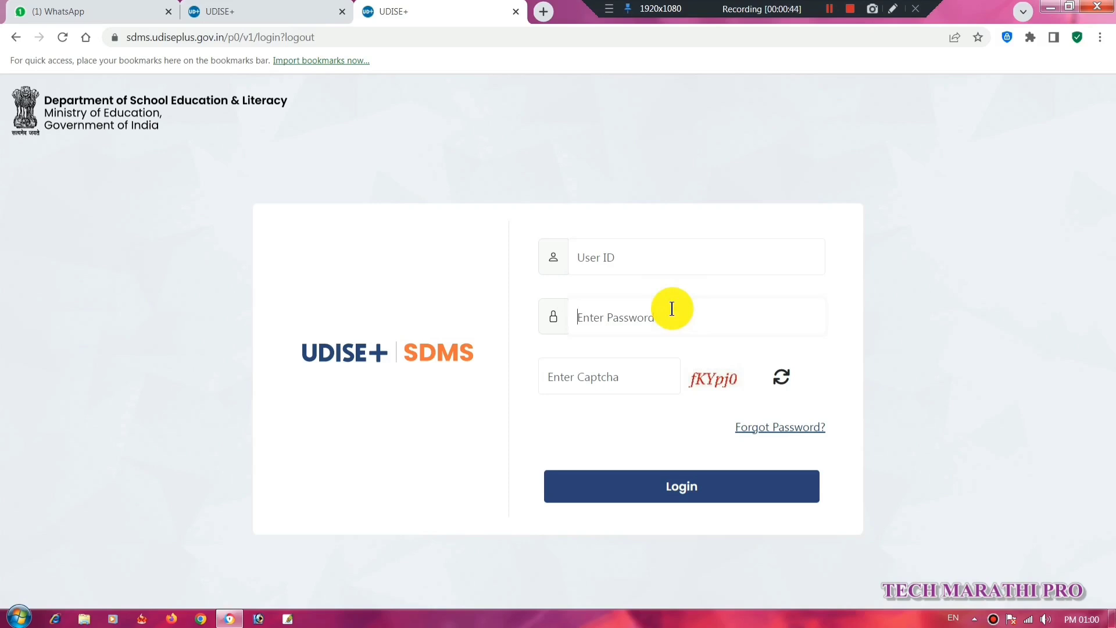
{"action": "left_click", "coordinate": [600, 377]}
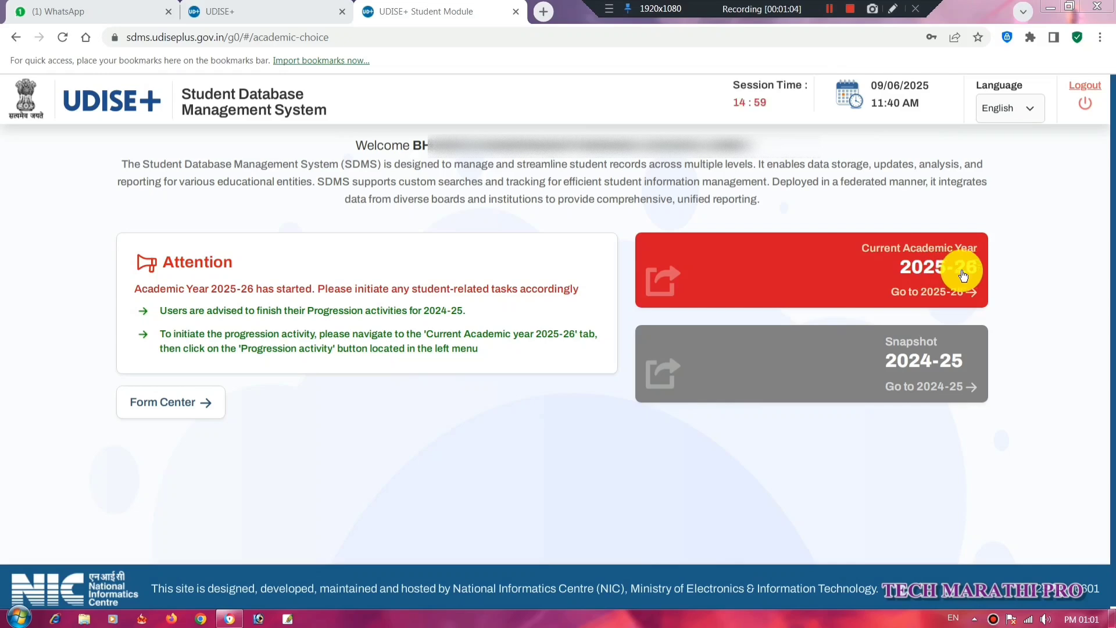
Enter the current academic year 2025-26 and open the Progression Module for student movement and progression.
{"action": "left_click", "coordinate": [960, 274]}
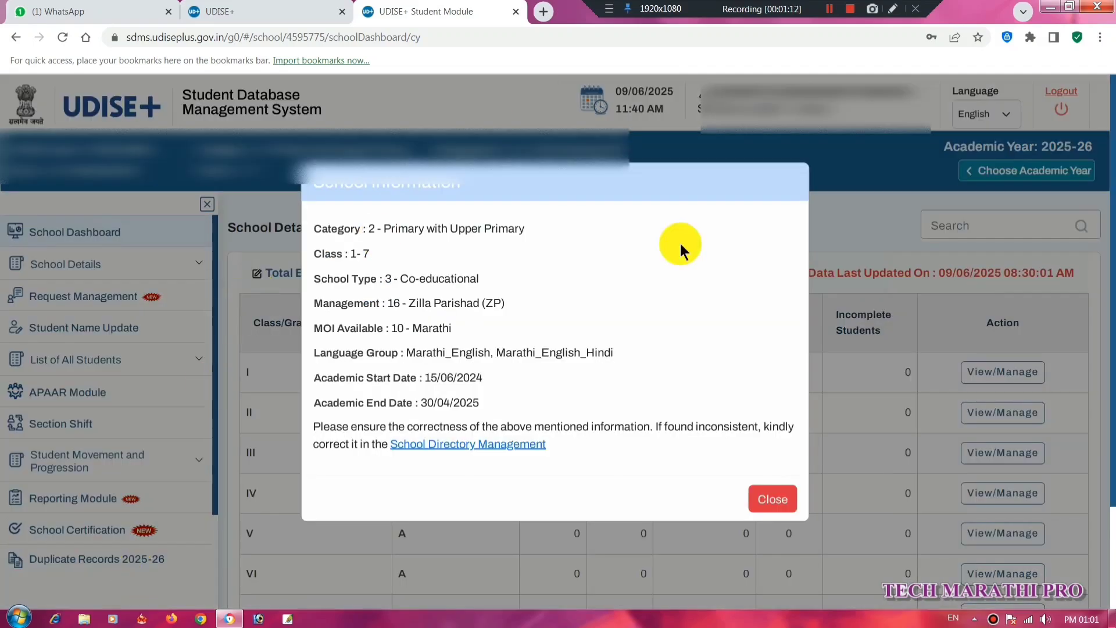
{"action": "left_click", "coordinate": [791, 504]}
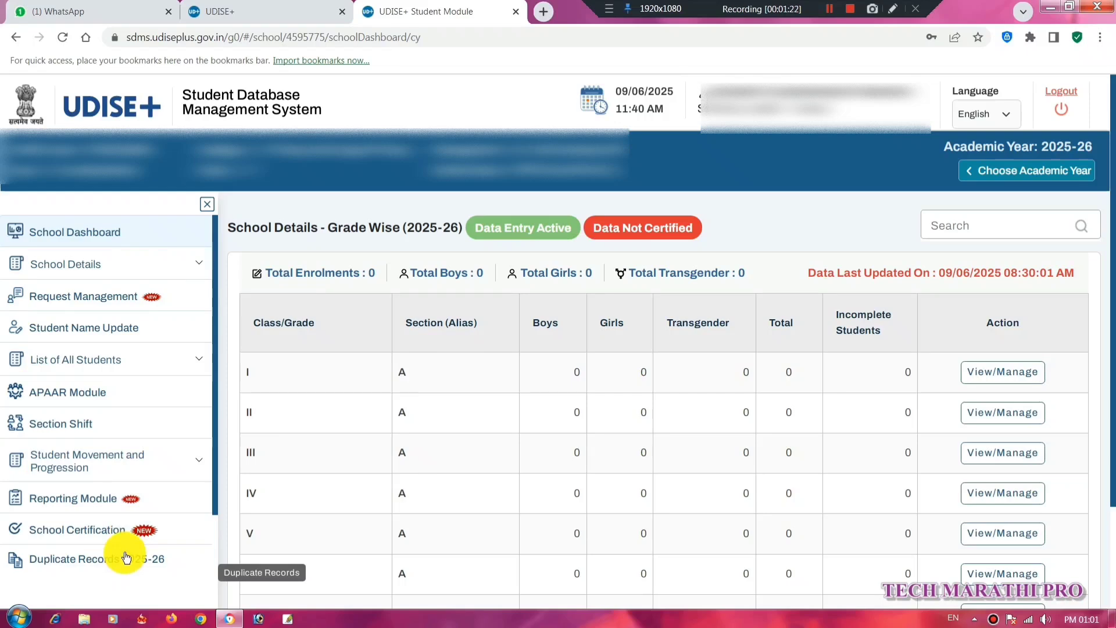
{"action": "left_click", "coordinate": [205, 468]}
{"action": "left_click", "coordinate": [205, 469]}
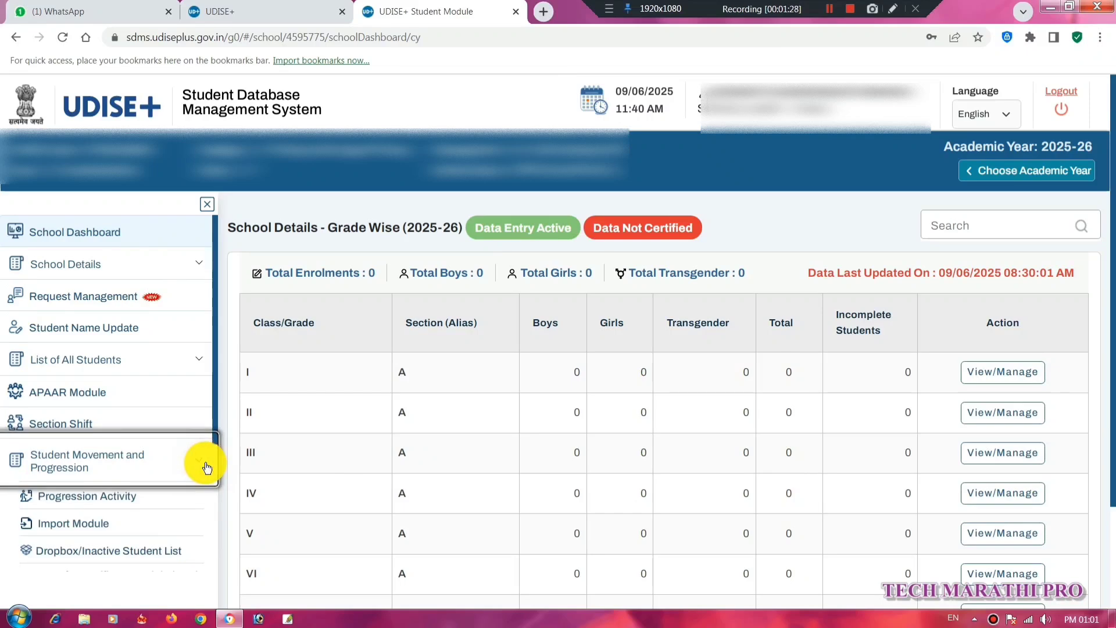
{"action": "left_click", "coordinate": [205, 468]}
{"action": "scroll", "coordinate": [204, 468], "scroll_direction": "down", "scroll_amount": 3}
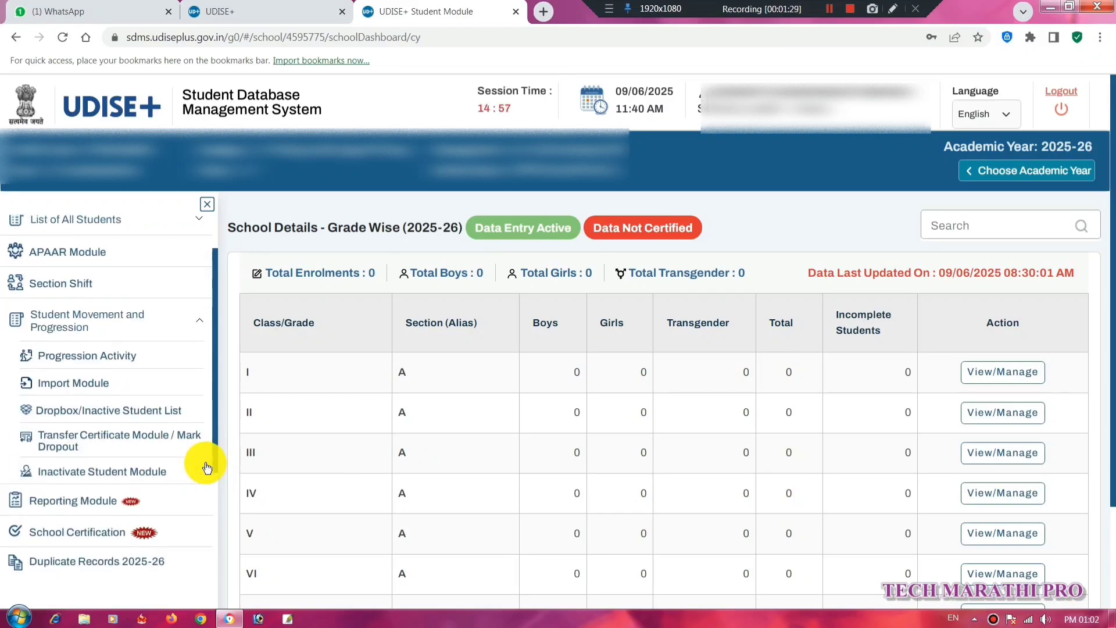
{"action": "left_click", "coordinate": [118, 356]}
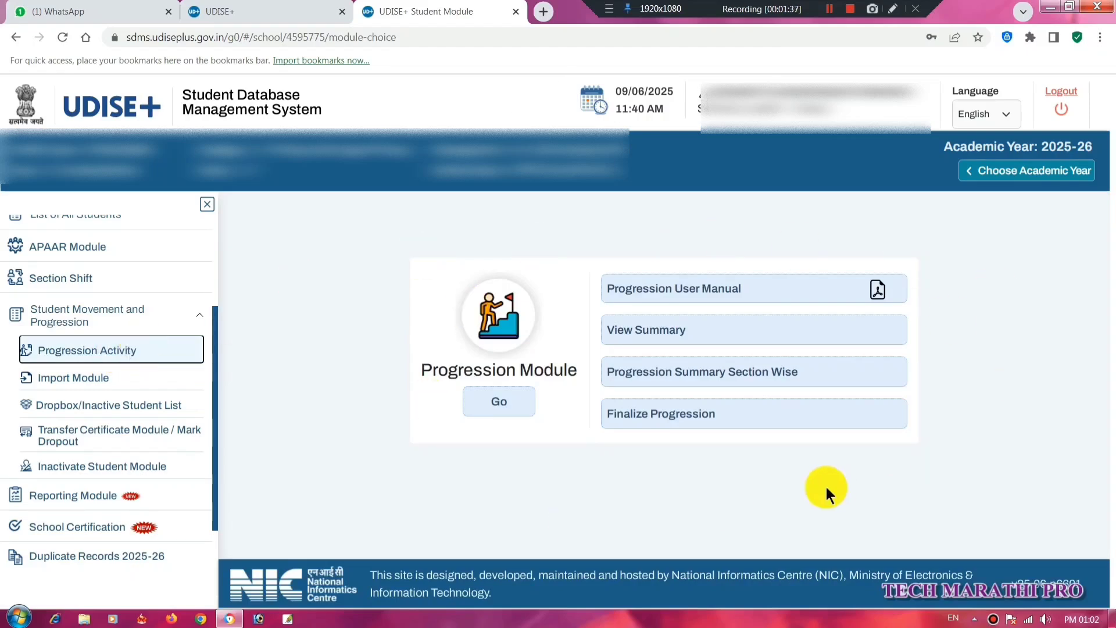
{"action": "left_click", "coordinate": [515, 409]}
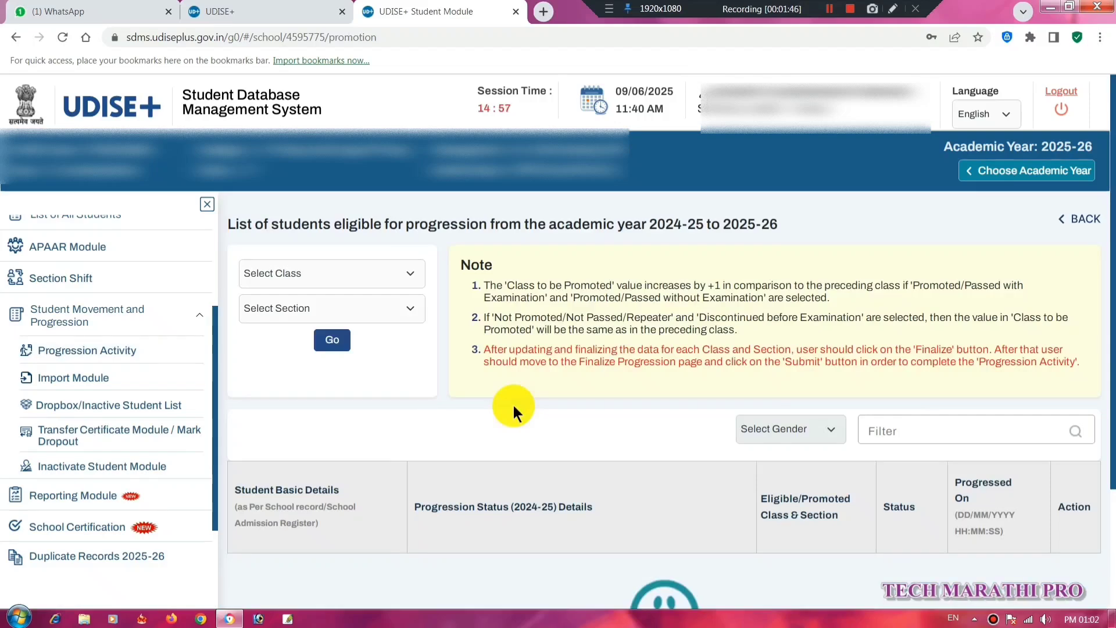
Load the list of students eligible for progression for class I, section A.
{"action": "scroll", "coordinate": [1110, 314], "scroll_direction": "down", "scroll_amount": 1}
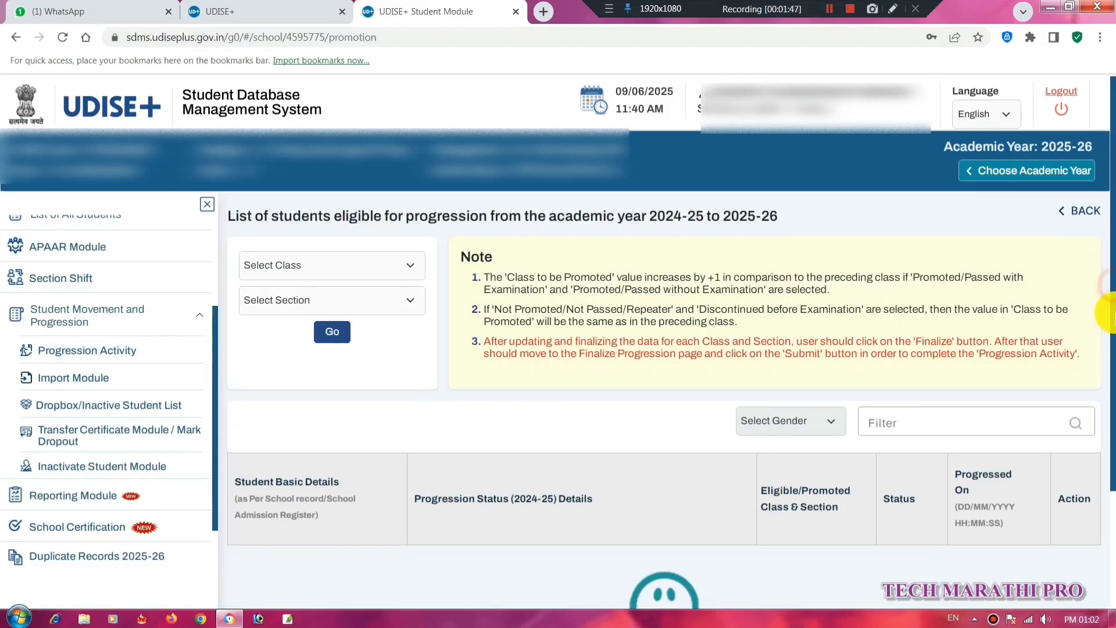
{"action": "scroll", "coordinate": [1107, 314], "scroll_direction": "down", "scroll_amount": 1}
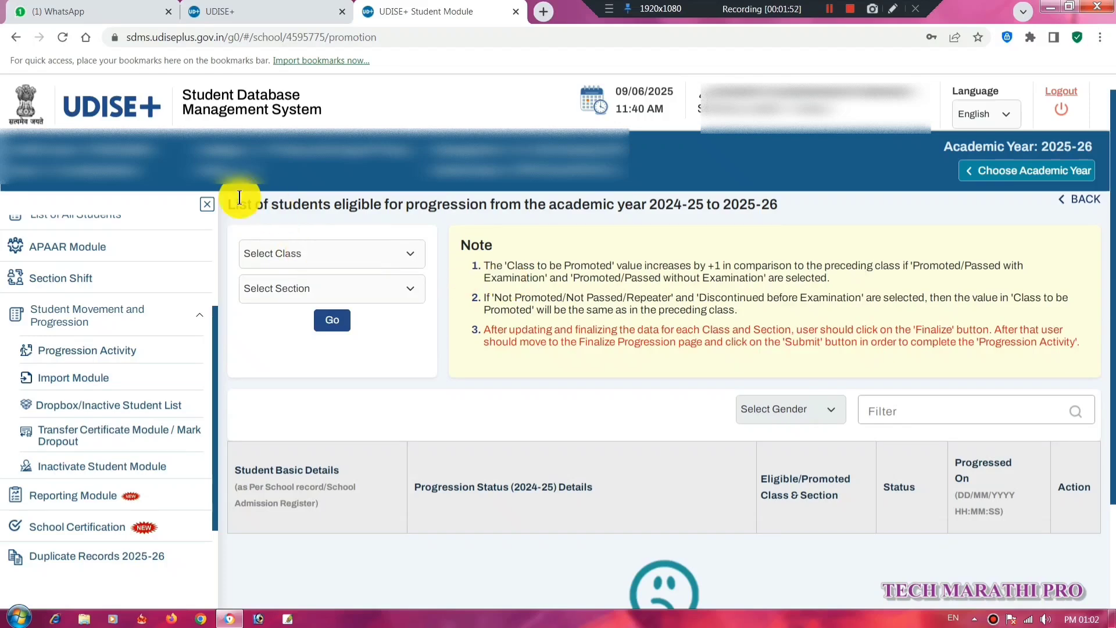
{"action": "left_click_drag", "start_coordinate": [228, 205], "coordinate": [786, 204]}
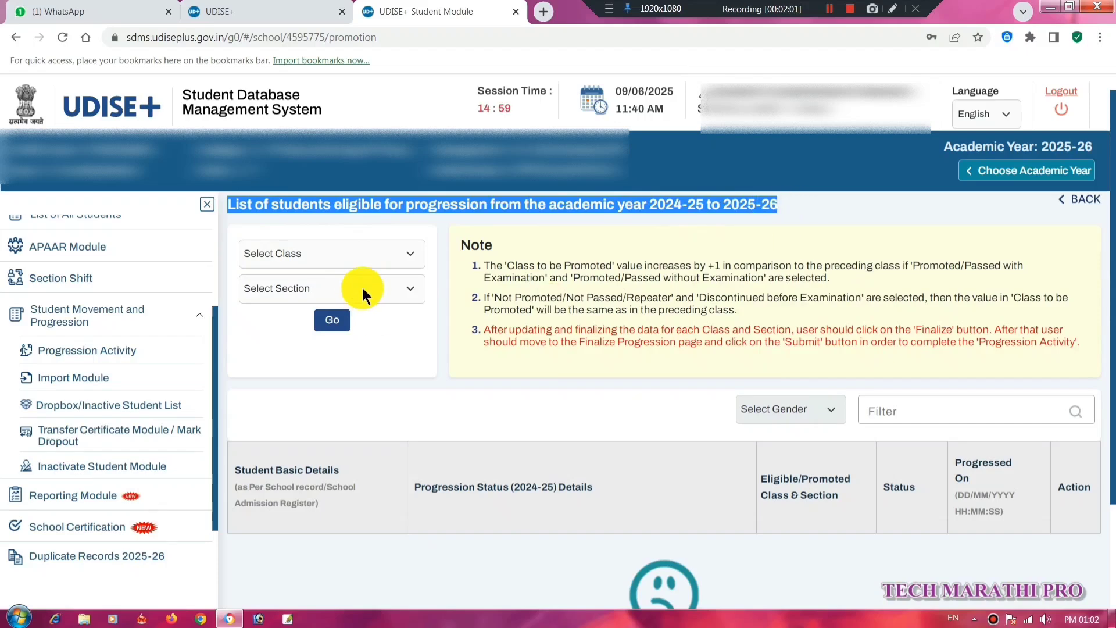
{"action": "left_click", "coordinate": [400, 237]}
{"action": "left_click", "coordinate": [410, 254]}
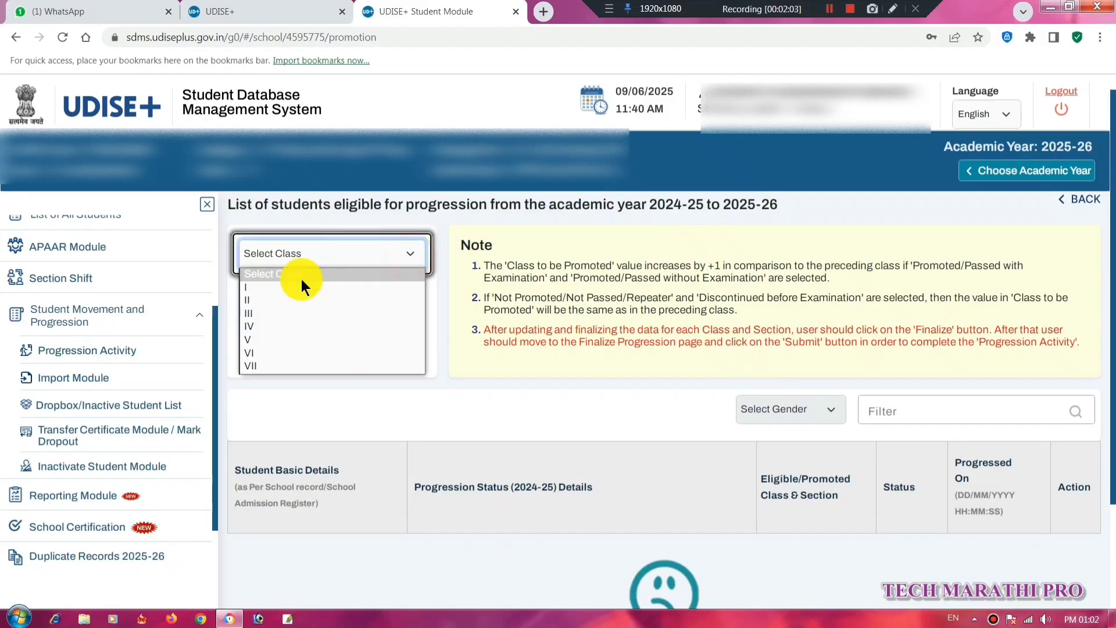
{"action": "left_click", "coordinate": [266, 283]}
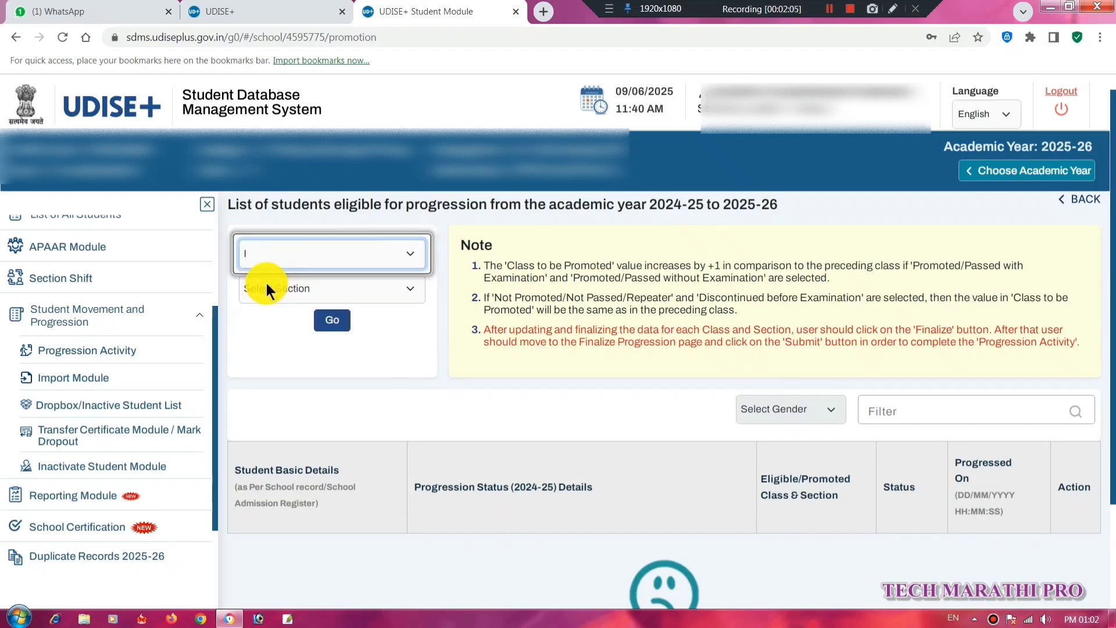
{"action": "left_click", "coordinate": [398, 294]}
{"action": "left_click", "coordinate": [252, 321]}
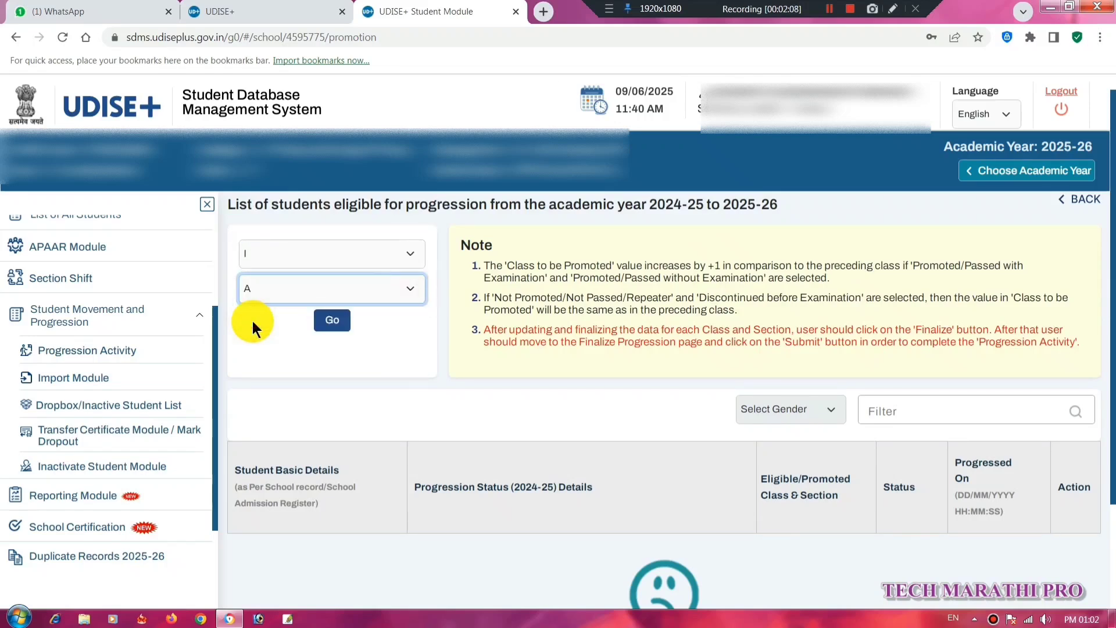
{"action": "left_click", "coordinate": [345, 323]}
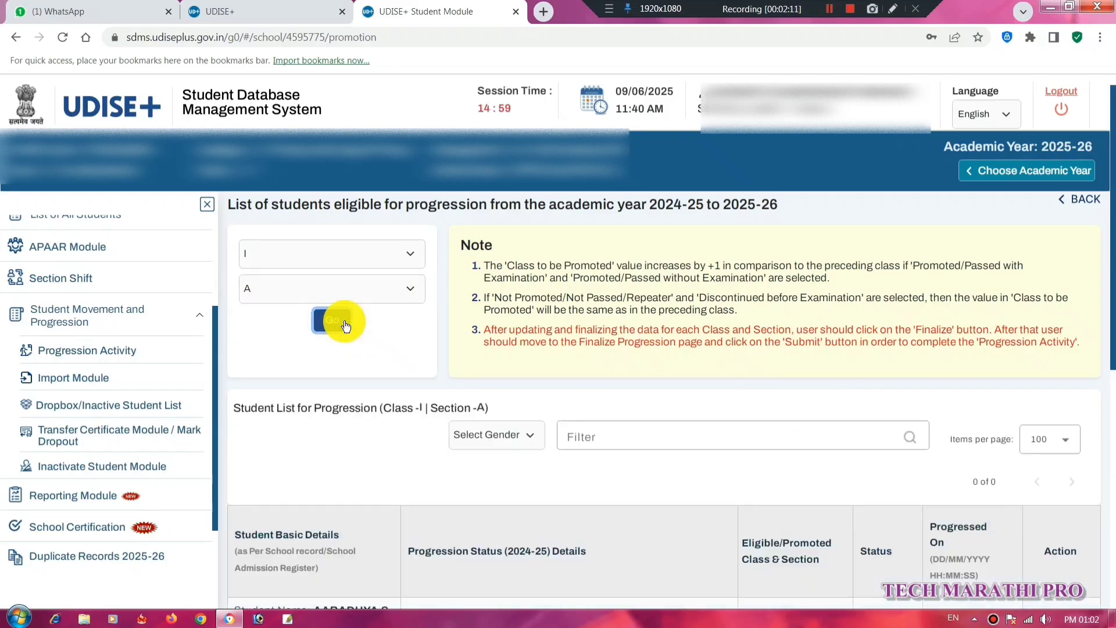
Set the first student's progression status to Promoted(by Examination) and the marks to 85 percent.
{"action": "left_click_drag", "start_coordinate": [1114, 333], "coordinate": [1113, 457]}
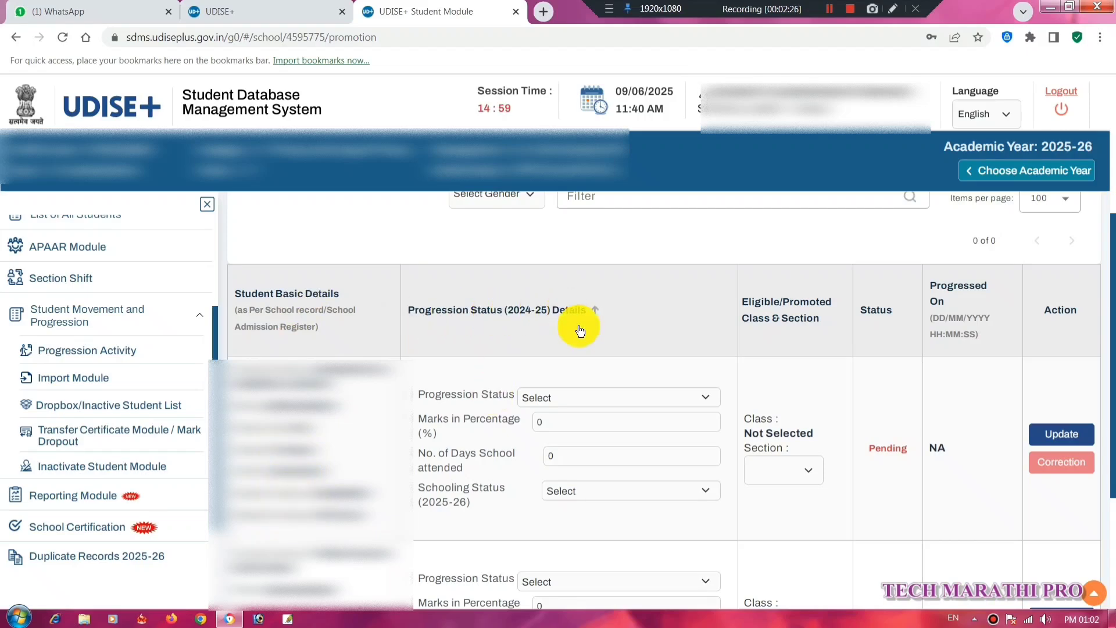
{"action": "left_click", "coordinate": [706, 394]}
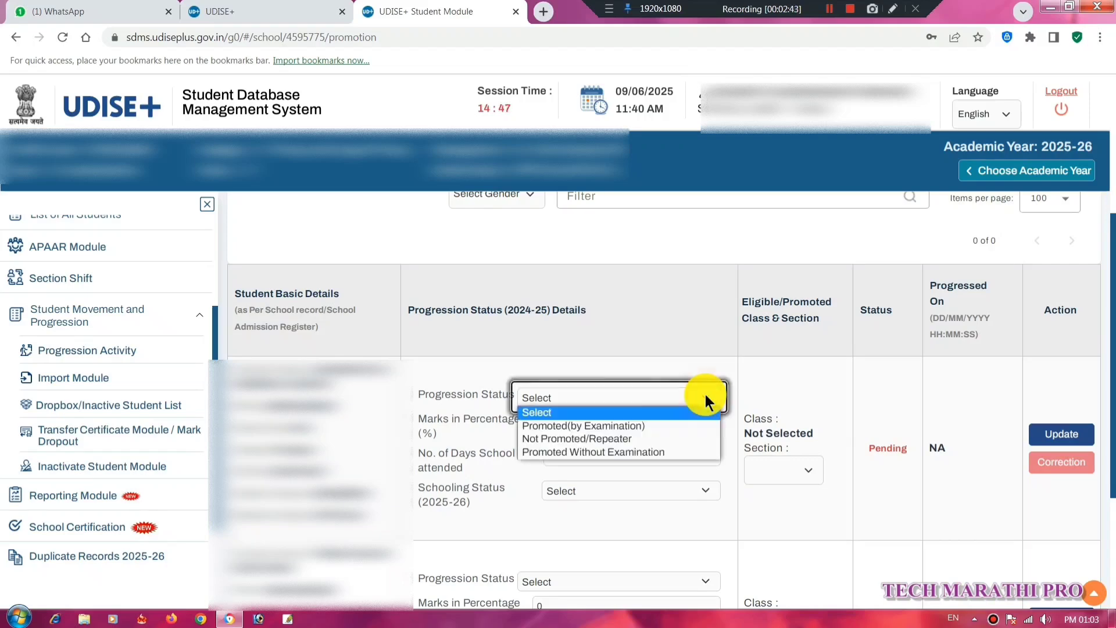
{"action": "left_click", "coordinate": [626, 426]}
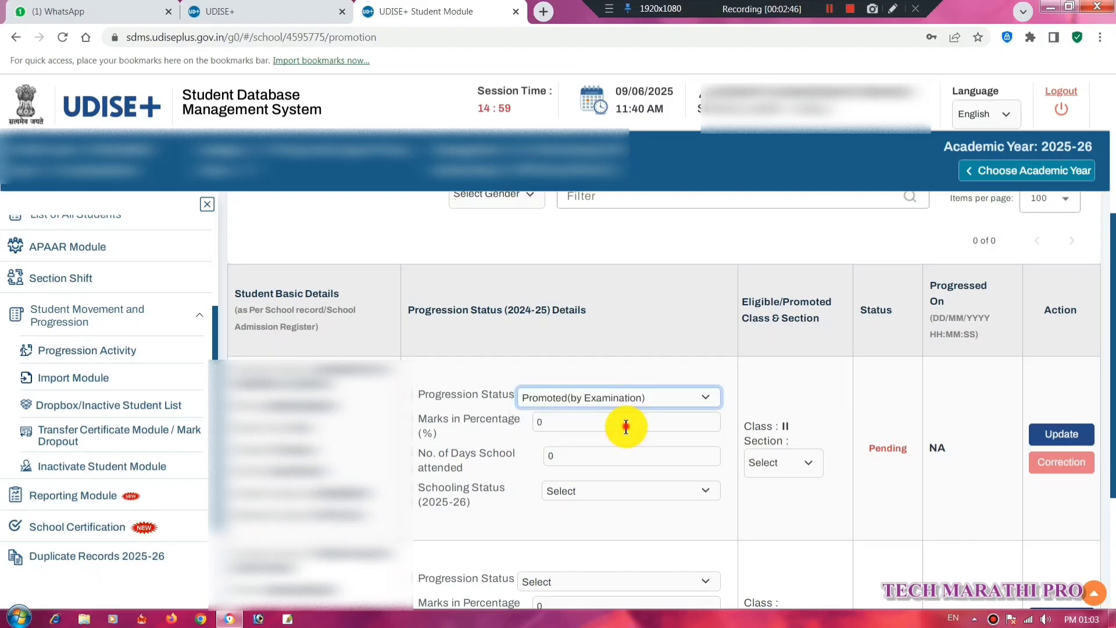
{"action": "double_click", "coordinate": [626, 427]}
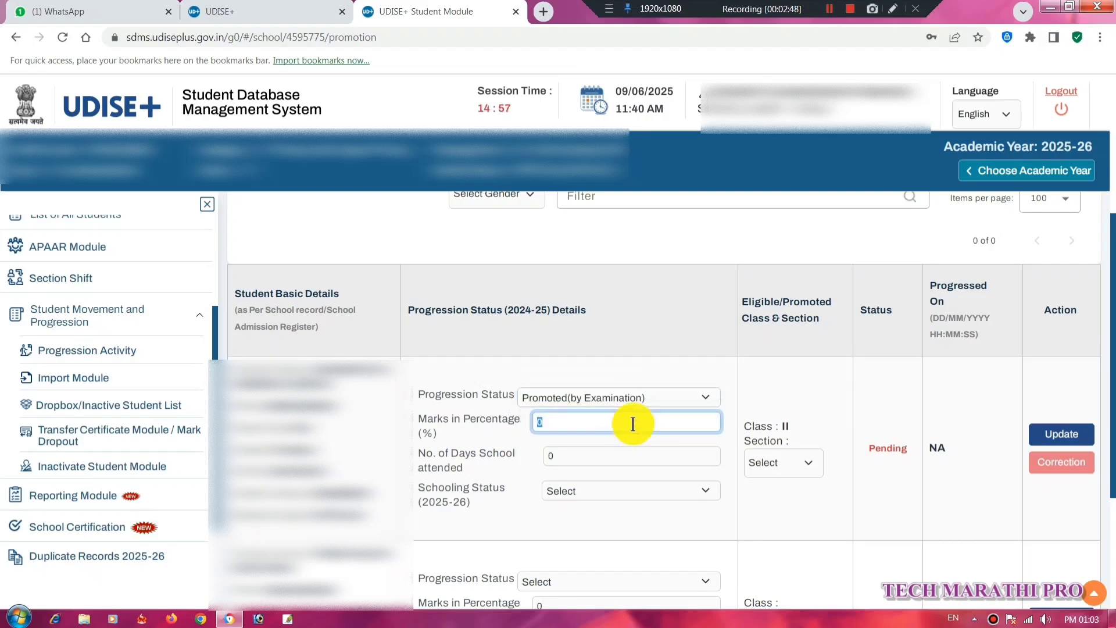
{"action": "left_click", "coordinate": [688, 402]}
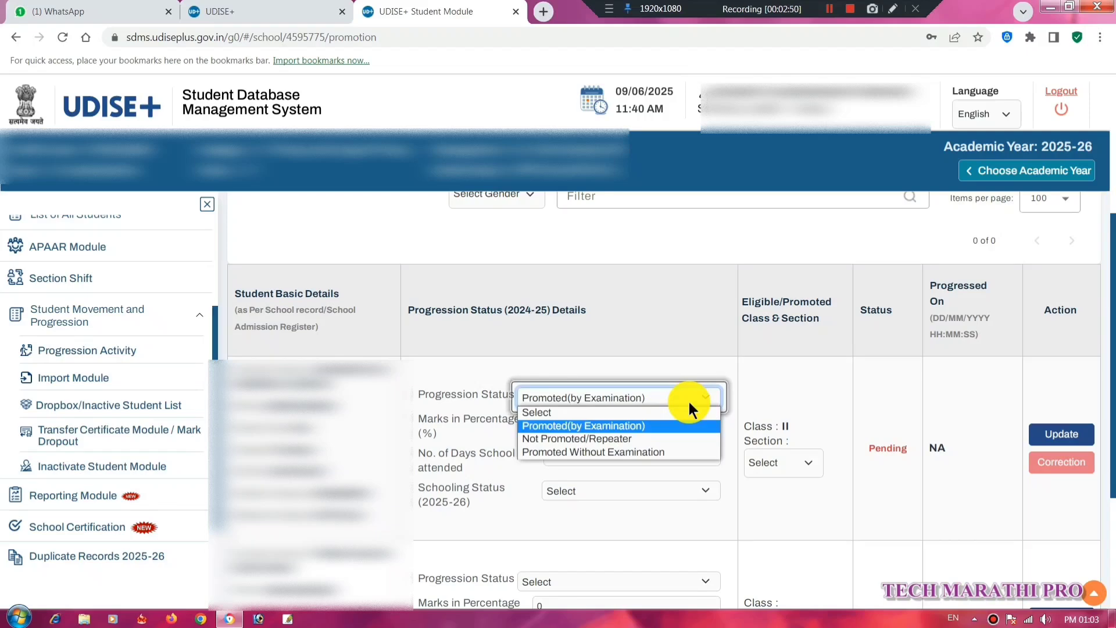
{"action": "left_click", "coordinate": [688, 402]}
{"action": "double_click", "coordinate": [569, 421]}
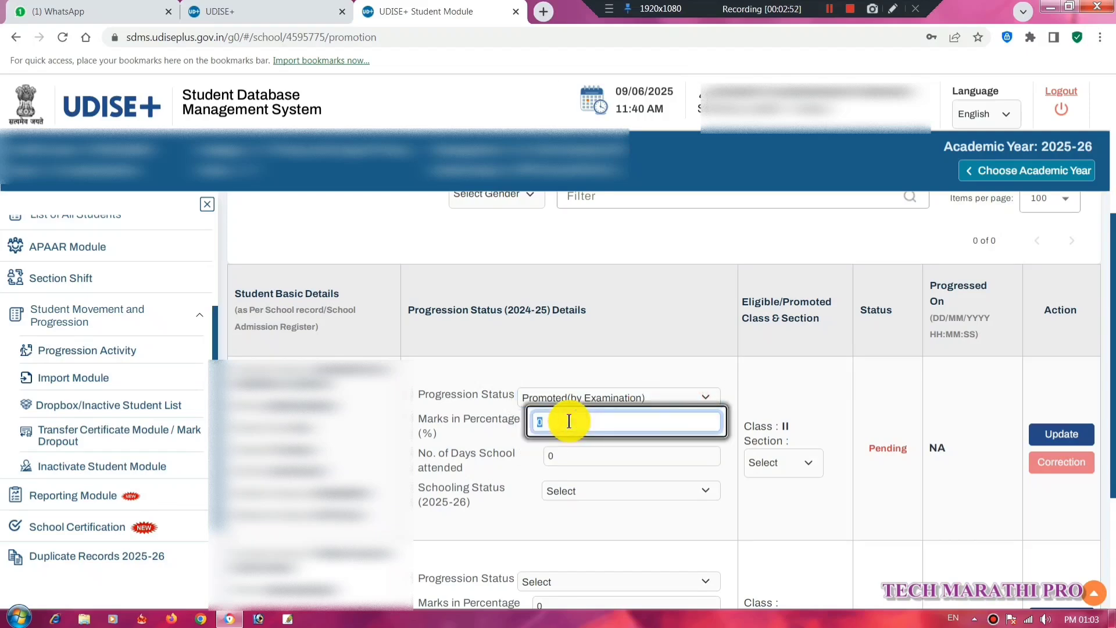
{"action": "key", "text": "BackSpace"}
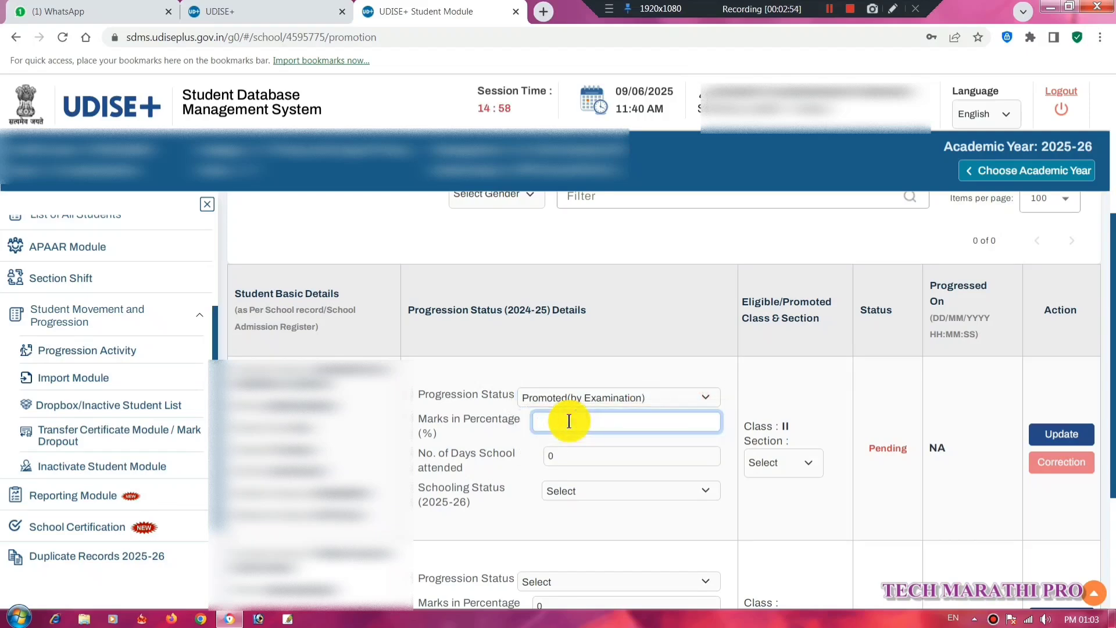
{"action": "type", "text": "85"}
Enter 200 school days attended for the first student and set the 2025-26 schooling status to Studying in Same School.
{"action": "double_click", "coordinate": [576, 455]}
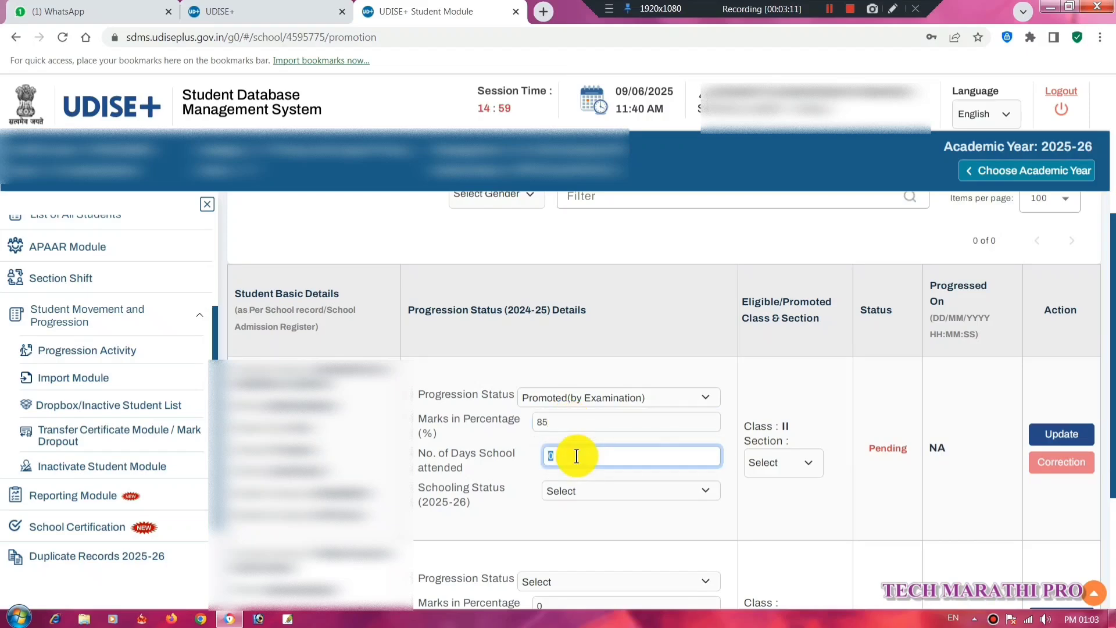
{"action": "type", "text": "200"}
{"action": "left_click", "coordinate": [609, 483]}
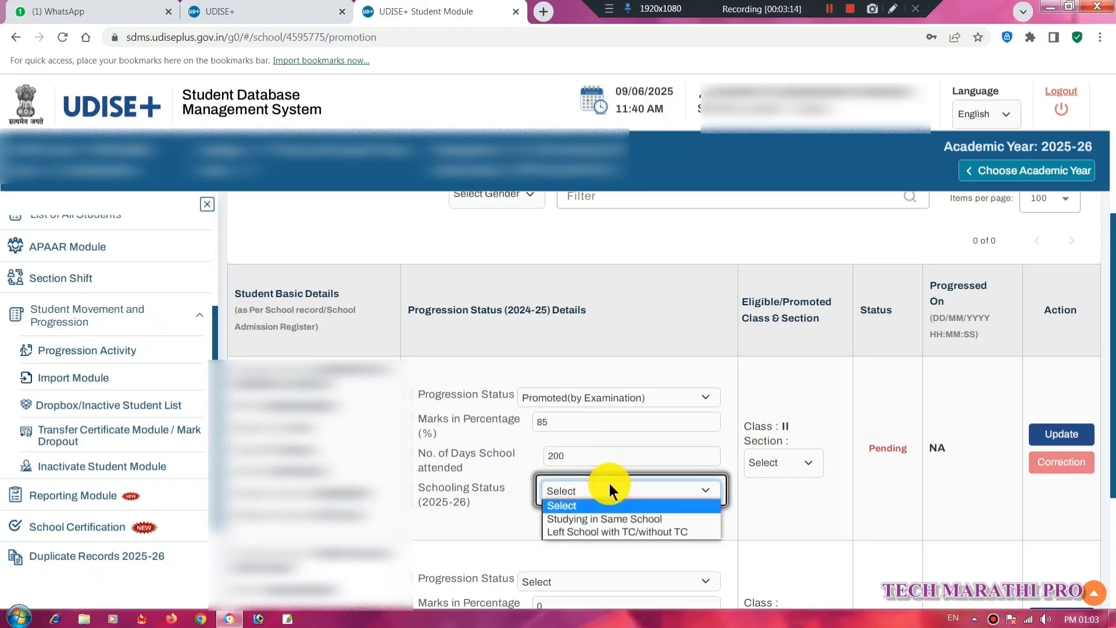
{"action": "left_click", "coordinate": [637, 517]}
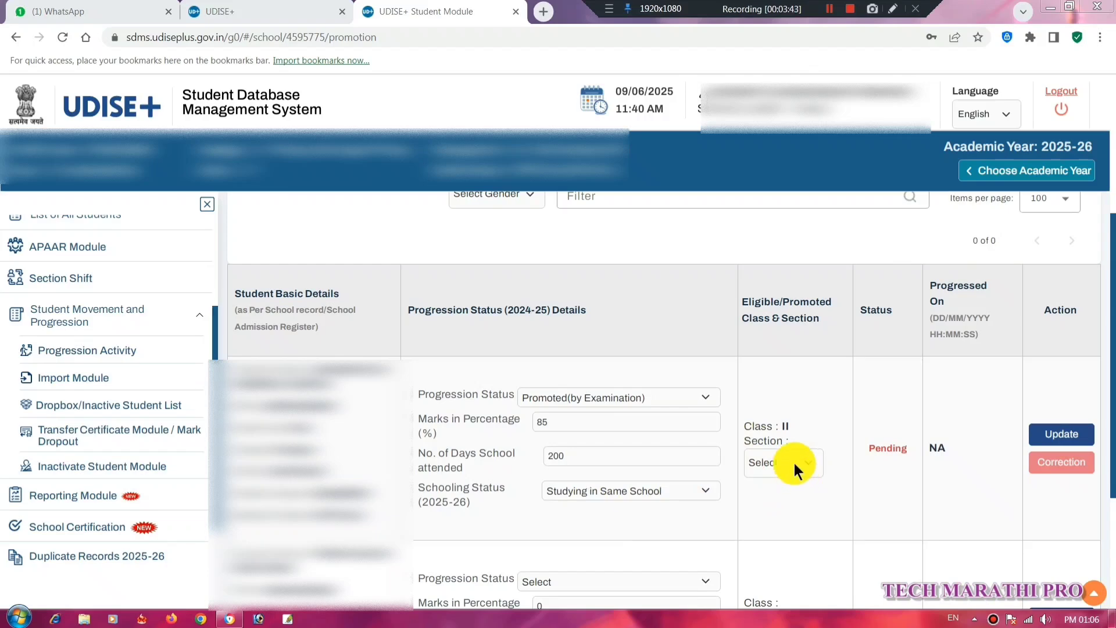
{"action": "left_click", "coordinate": [698, 492]}
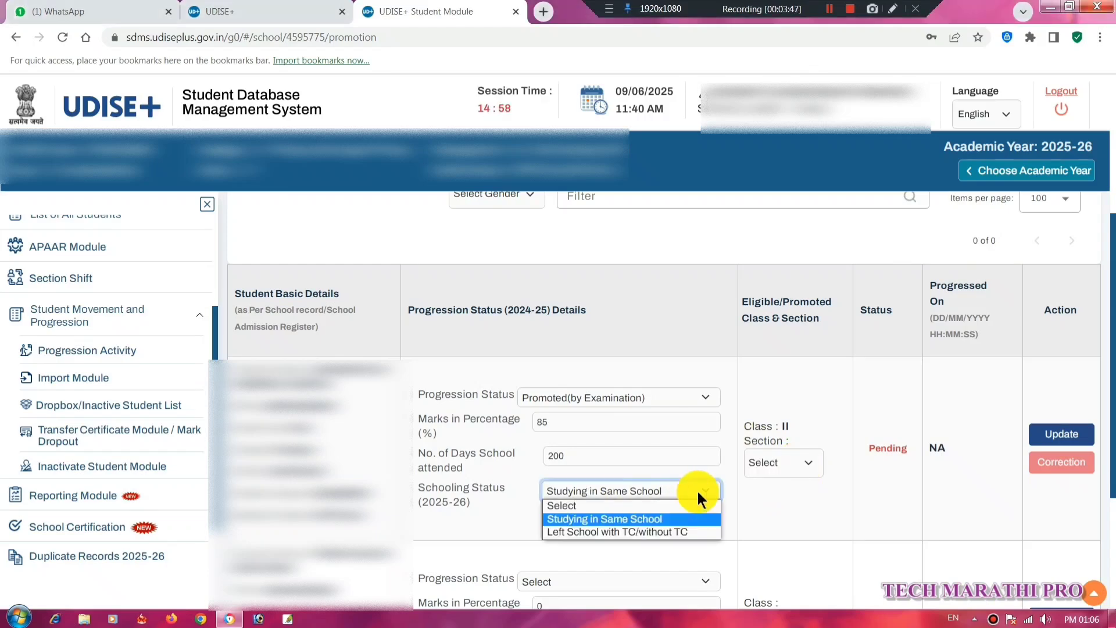
{"action": "left_click", "coordinate": [698, 492]}
Assign the first student to section A of class II and update the student's progression record.
{"action": "left_click", "coordinate": [789, 469]}
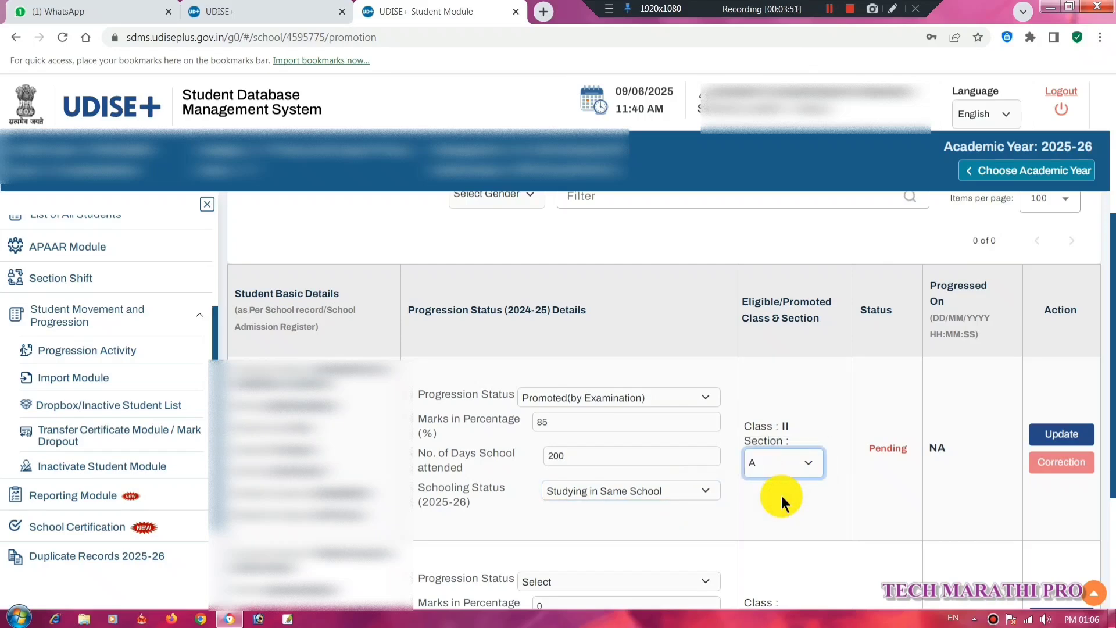
{"action": "left_click", "coordinate": [1071, 437]}
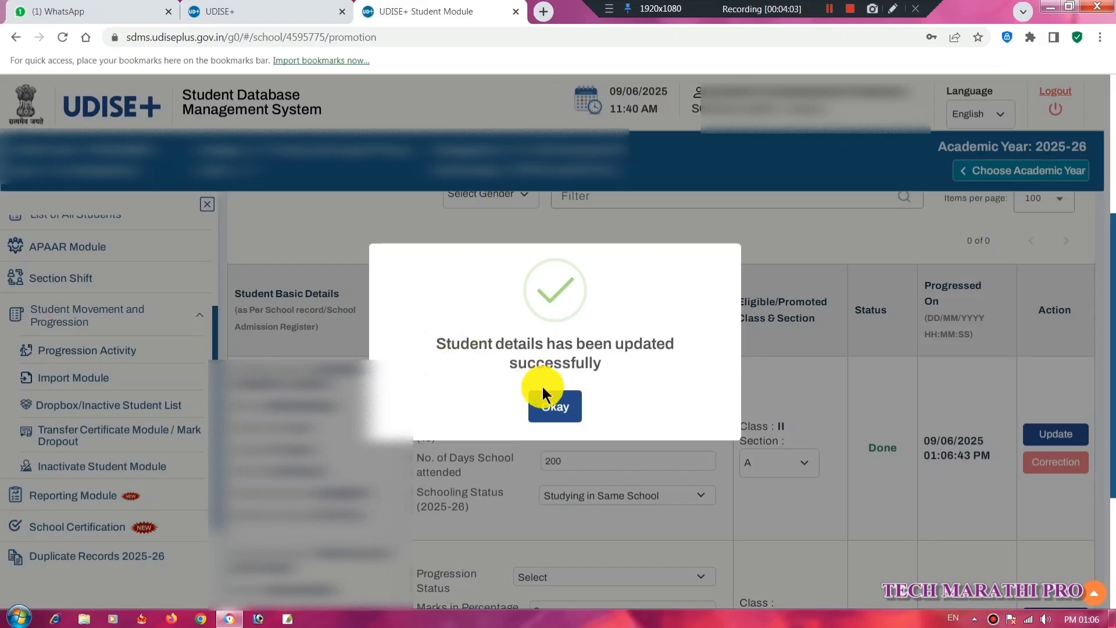
{"action": "left_click", "coordinate": [559, 412]}
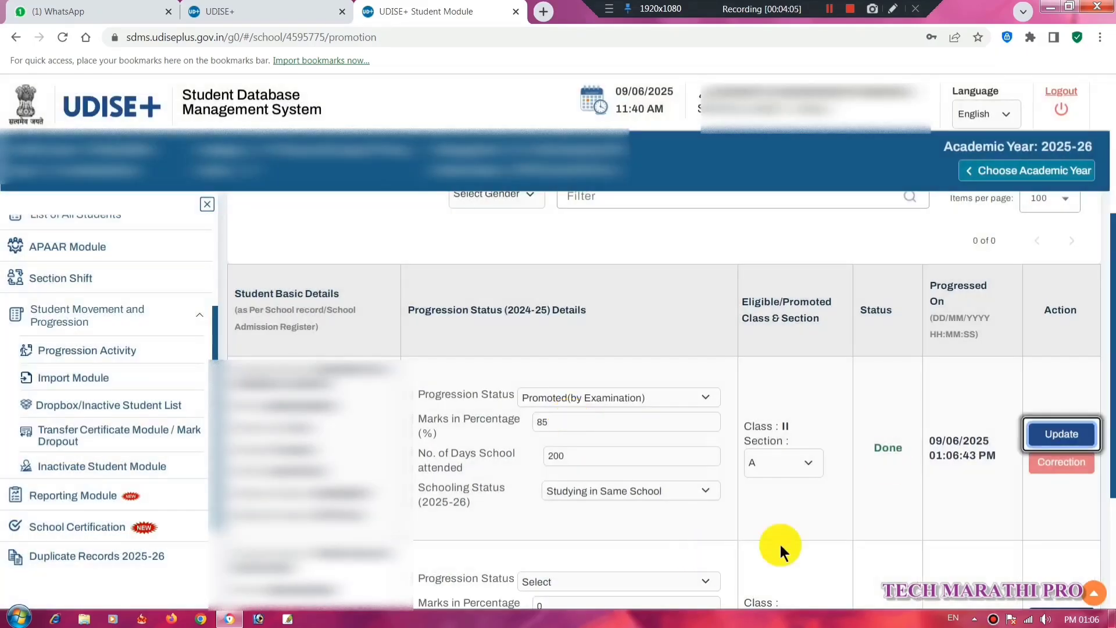
{"action": "left_click_drag", "start_coordinate": [866, 448], "coordinate": [909, 448]}
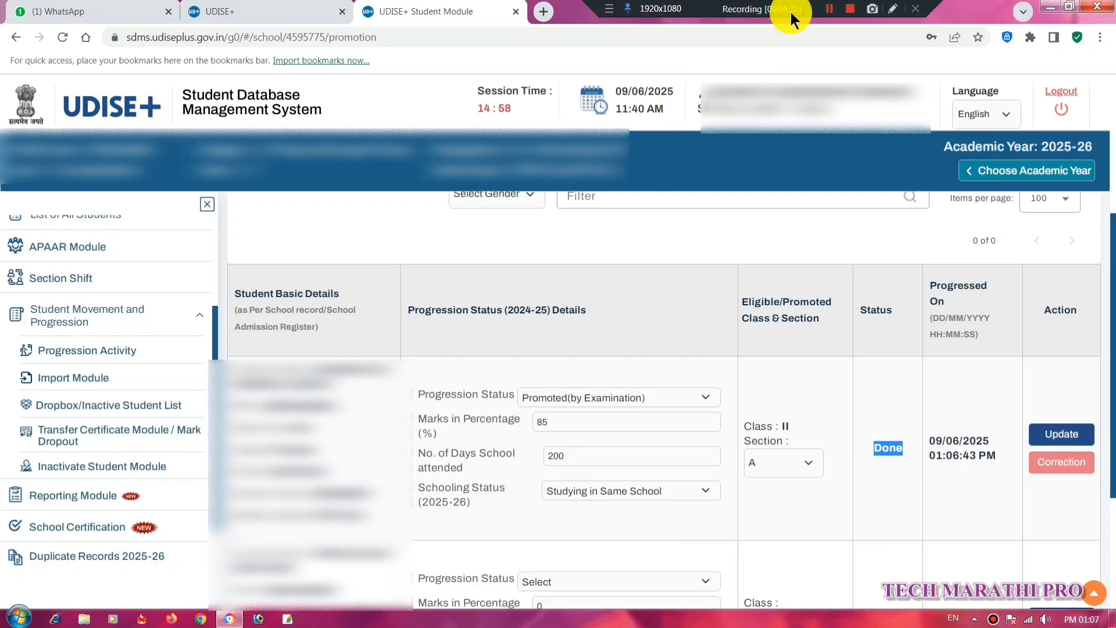
Set the second student's progression status to Promoted(by Examination) and the marks to 83 percent.
{"action": "scroll", "coordinate": [658, 335], "scroll_direction": "down", "scroll_amount": 3}
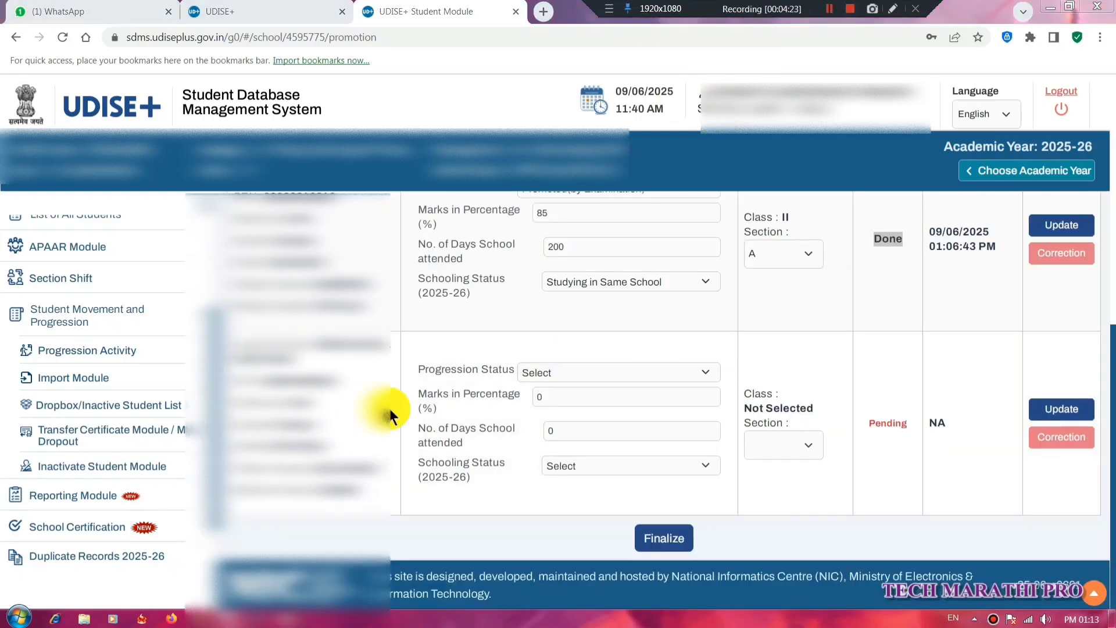
{"action": "left_click", "coordinate": [358, 344]}
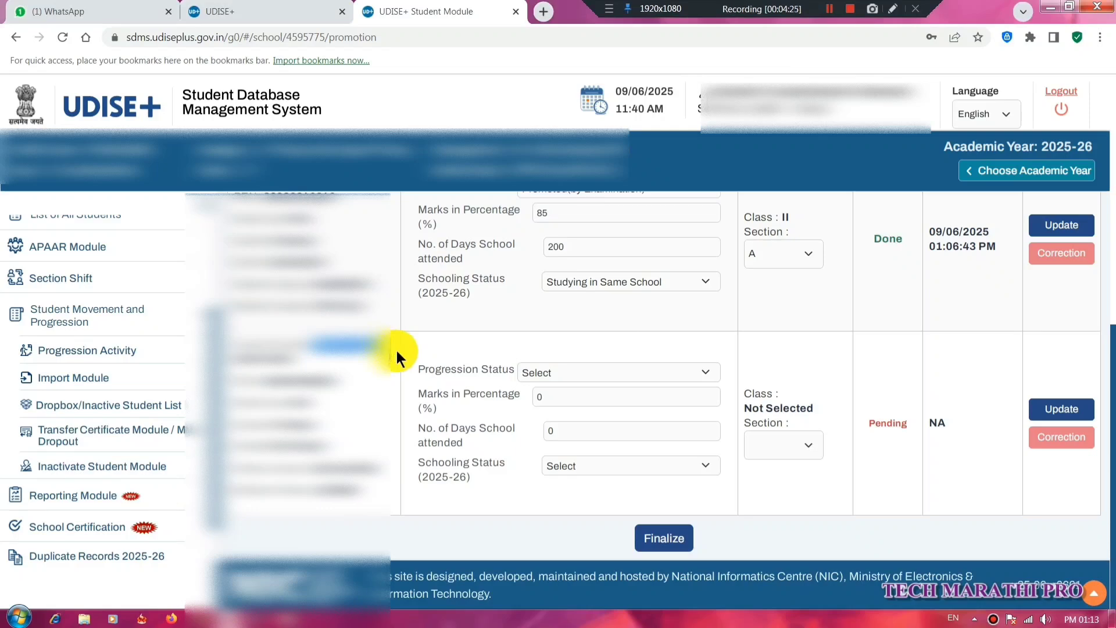
{"action": "left_click", "coordinate": [708, 372]}
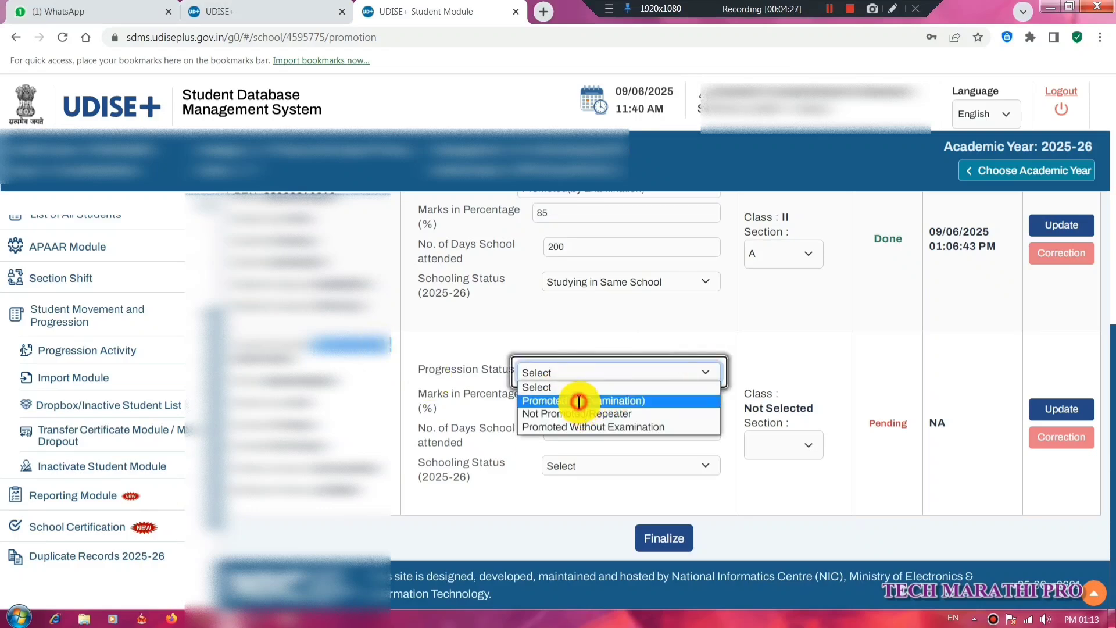
{"action": "left_click", "coordinate": [579, 401]}
{"action": "left_click", "coordinate": [594, 397]}
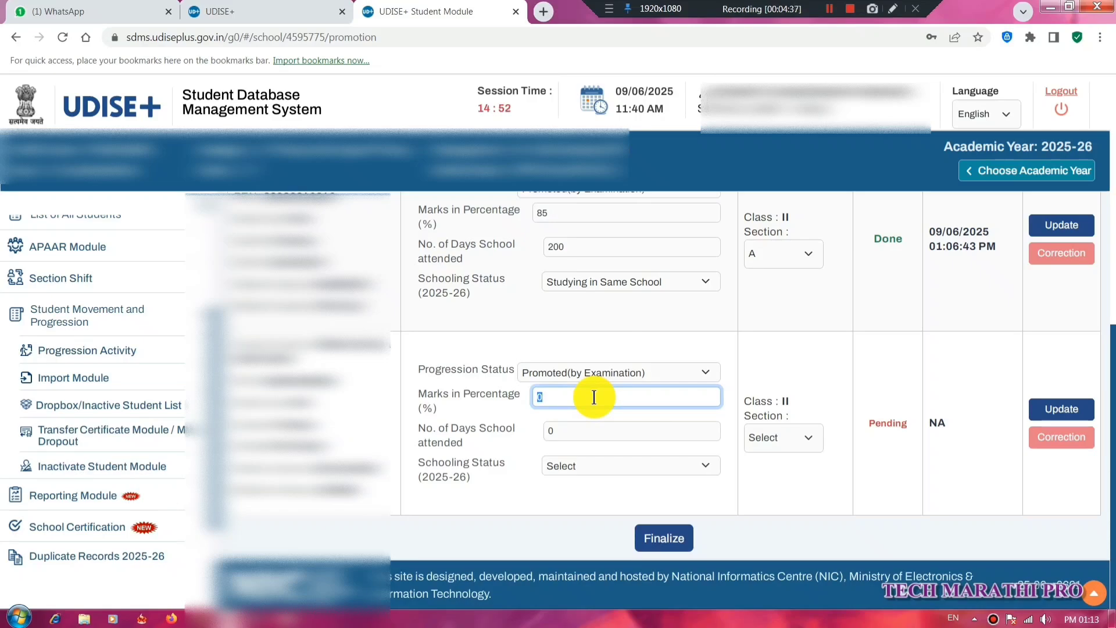
{"action": "scroll", "coordinate": [594, 397], "scroll_direction": "up", "scroll_amount": 3}
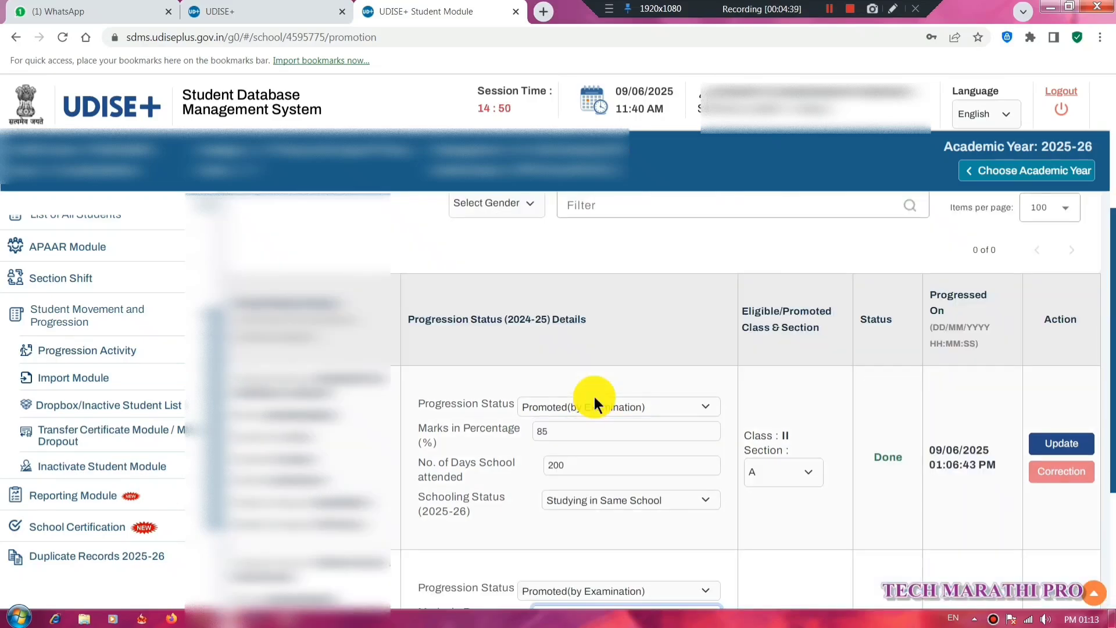
{"action": "scroll", "coordinate": [594, 397], "scroll_direction": "down", "scroll_amount": 2}
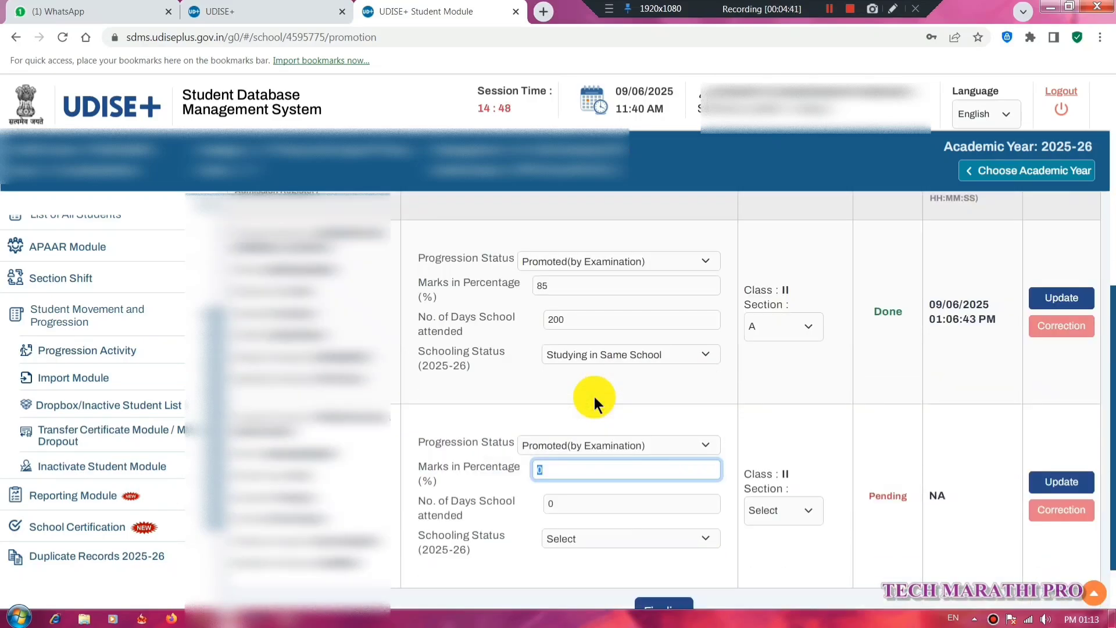
{"action": "left_click", "coordinate": [828, 11]}
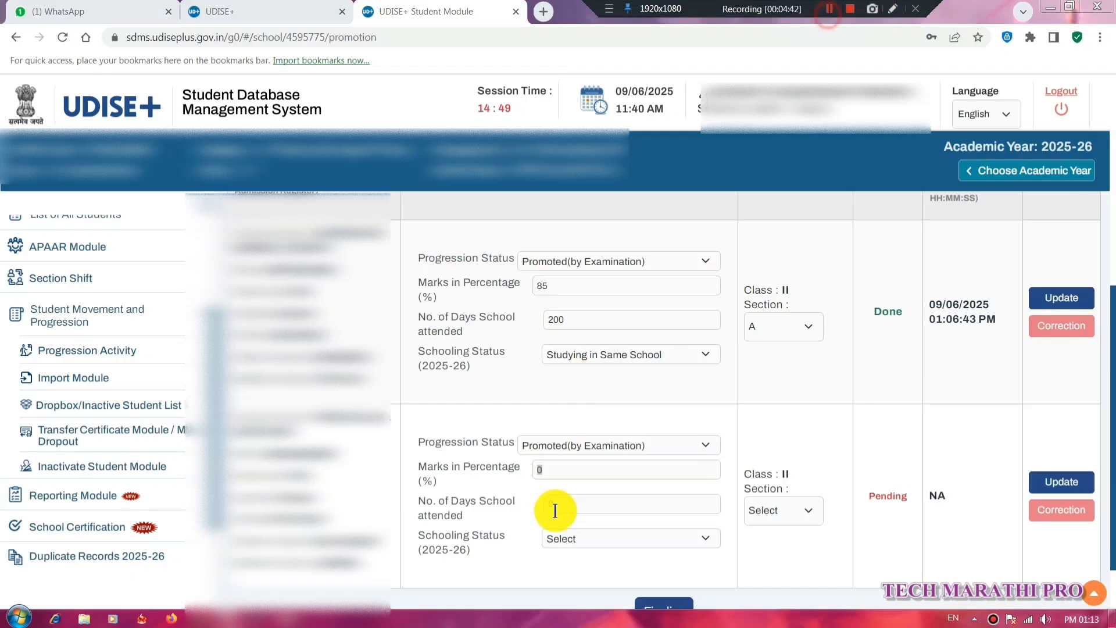
{"action": "left_click", "coordinate": [560, 472]}
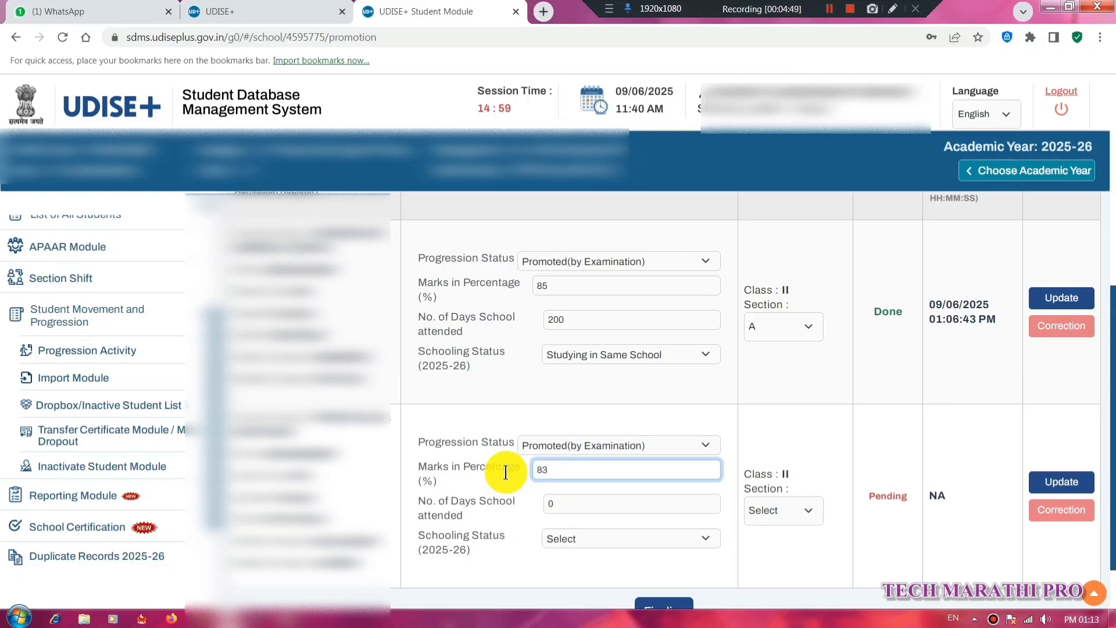
Enter 168 school days attended for the second student and set the 2025-26 schooling status to Studying in Same School.
{"action": "left_click", "coordinate": [574, 499]}
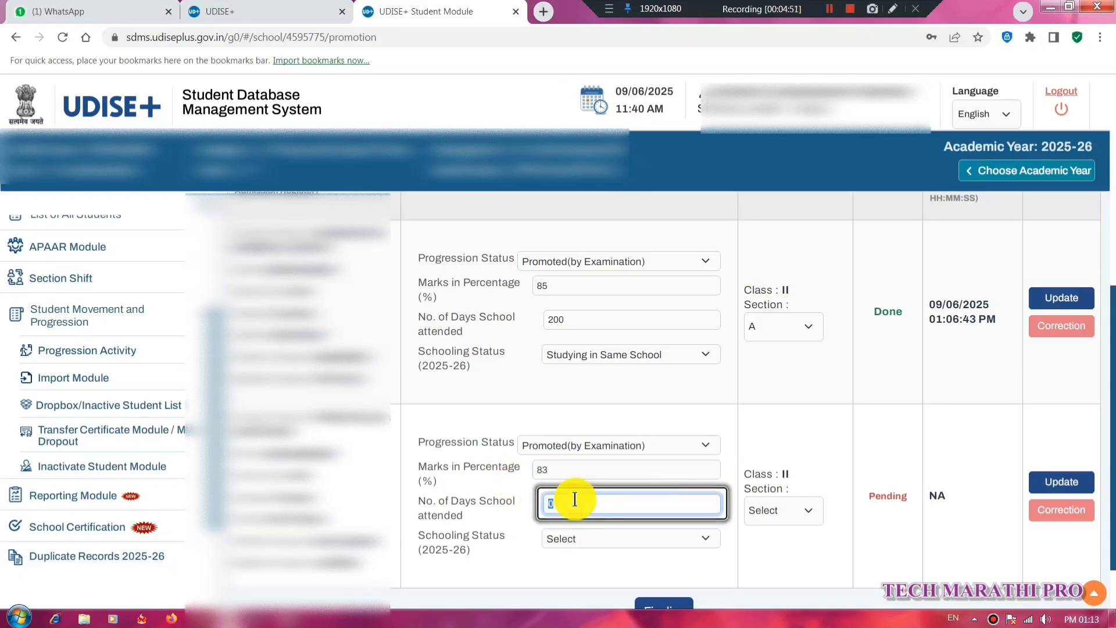
{"action": "type", "text": "100"}
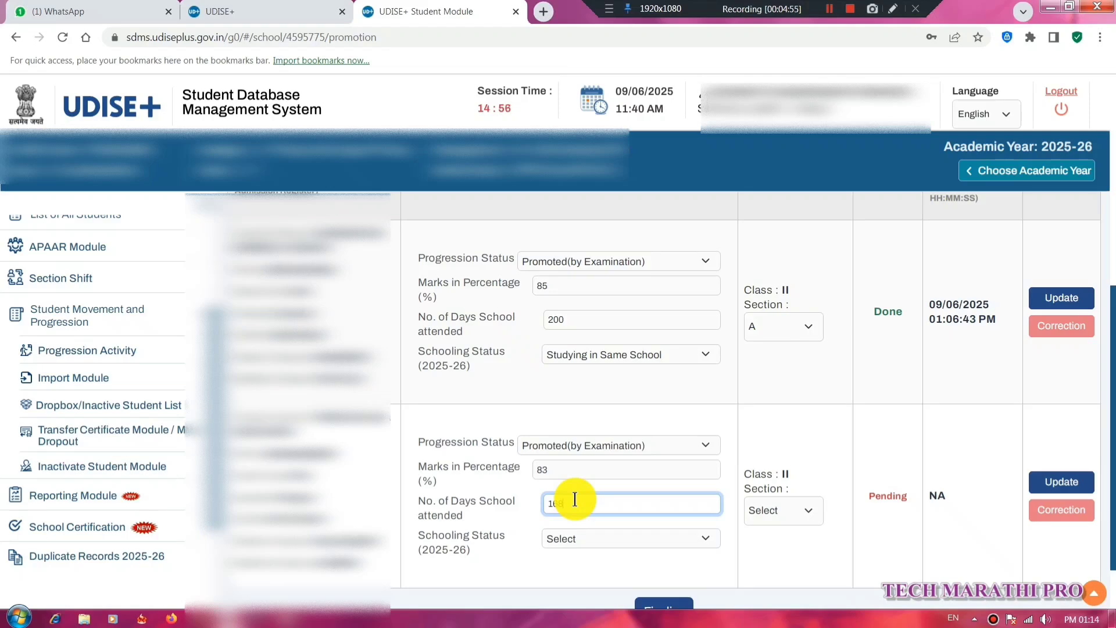
{"action": "left_click", "coordinate": [599, 540]}
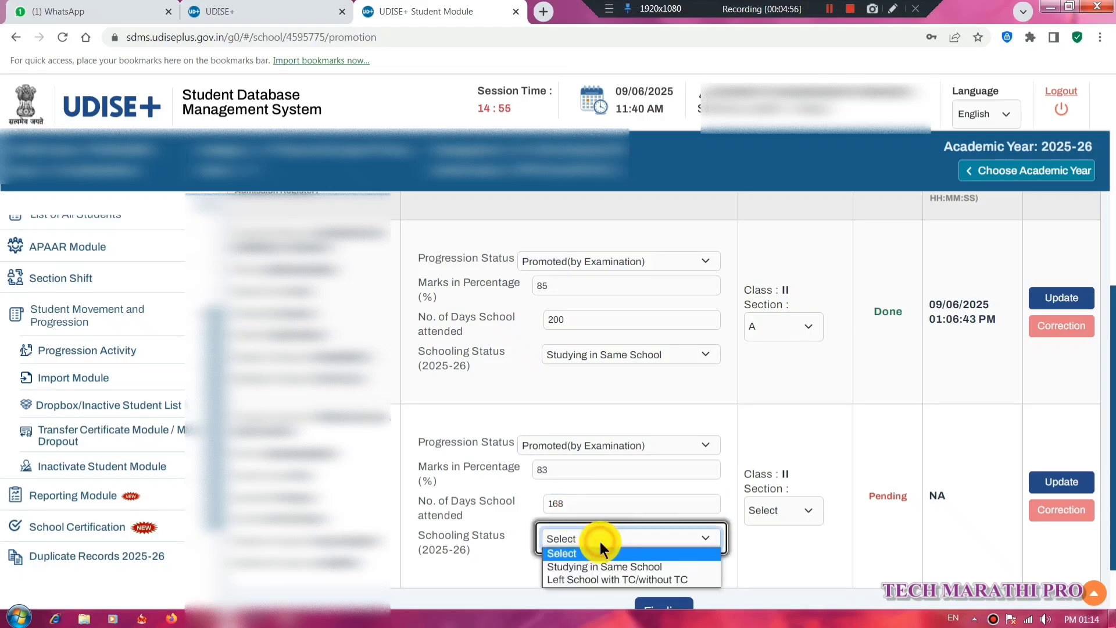
{"action": "left_click", "coordinate": [624, 567]}
Assign the second student to section A of class II and update the student's progression record.
{"action": "left_click", "coordinate": [790, 511]}
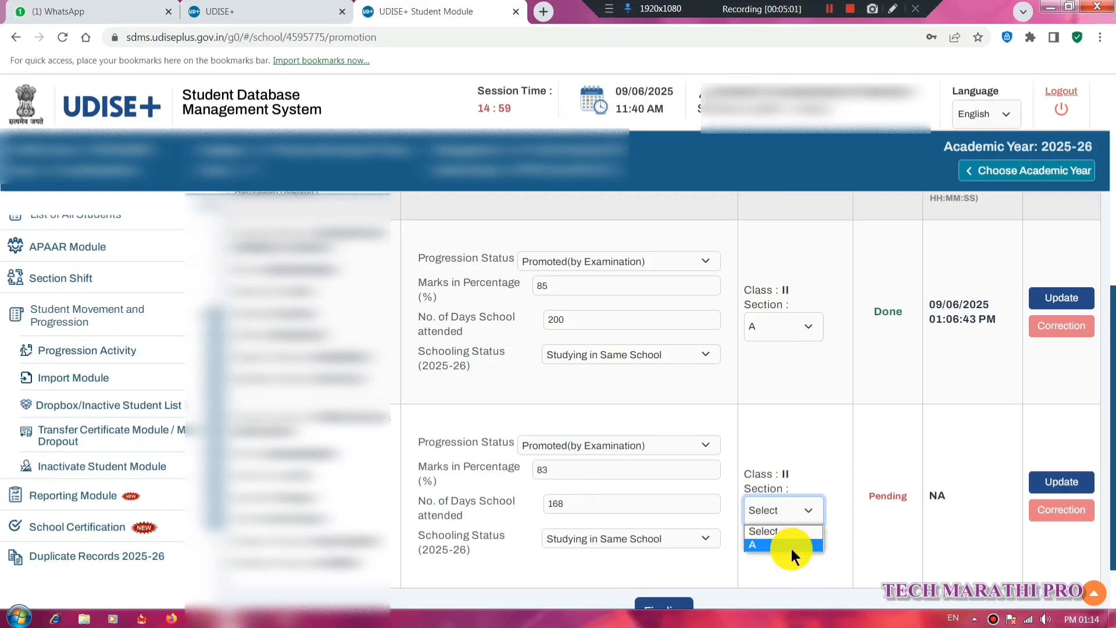
{"action": "left_click", "coordinate": [790, 545]}
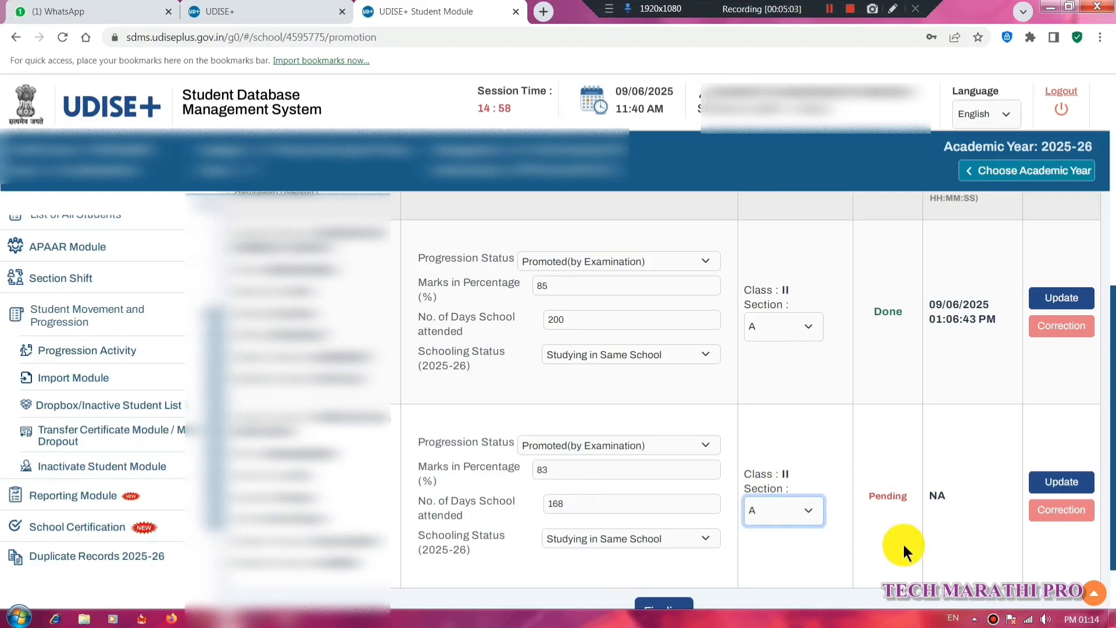
{"action": "left_click", "coordinate": [1082, 493]}
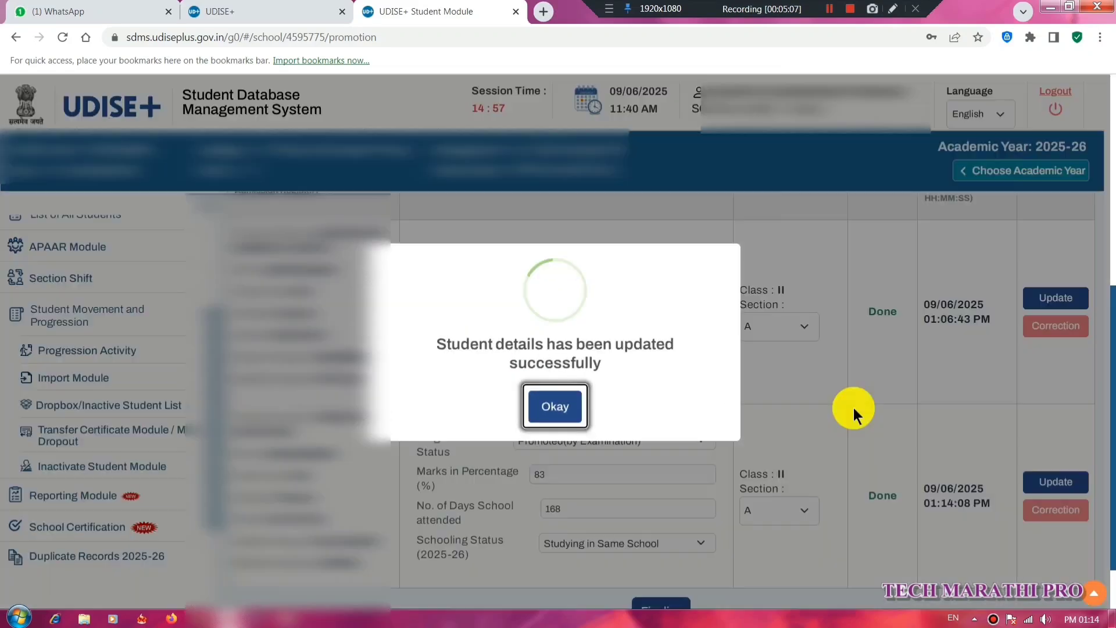
{"action": "left_click", "coordinate": [542, 407]}
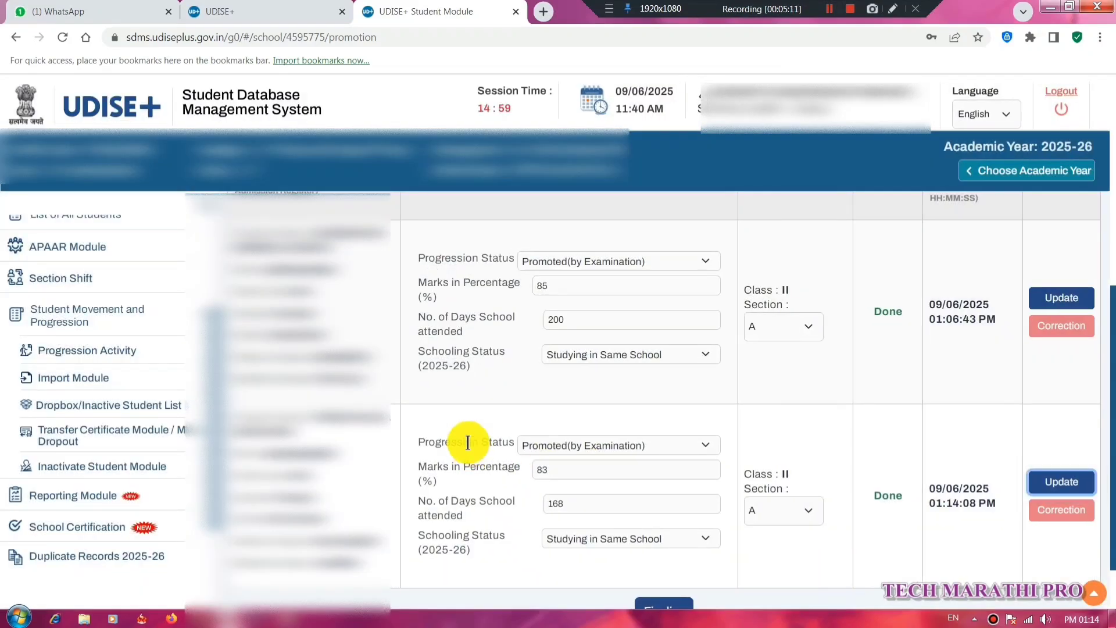
Finalize the progression activity for class I, section A and confirm freezing the section.
{"action": "scroll", "coordinate": [660, 504], "scroll_direction": "down", "scroll_amount": 1}
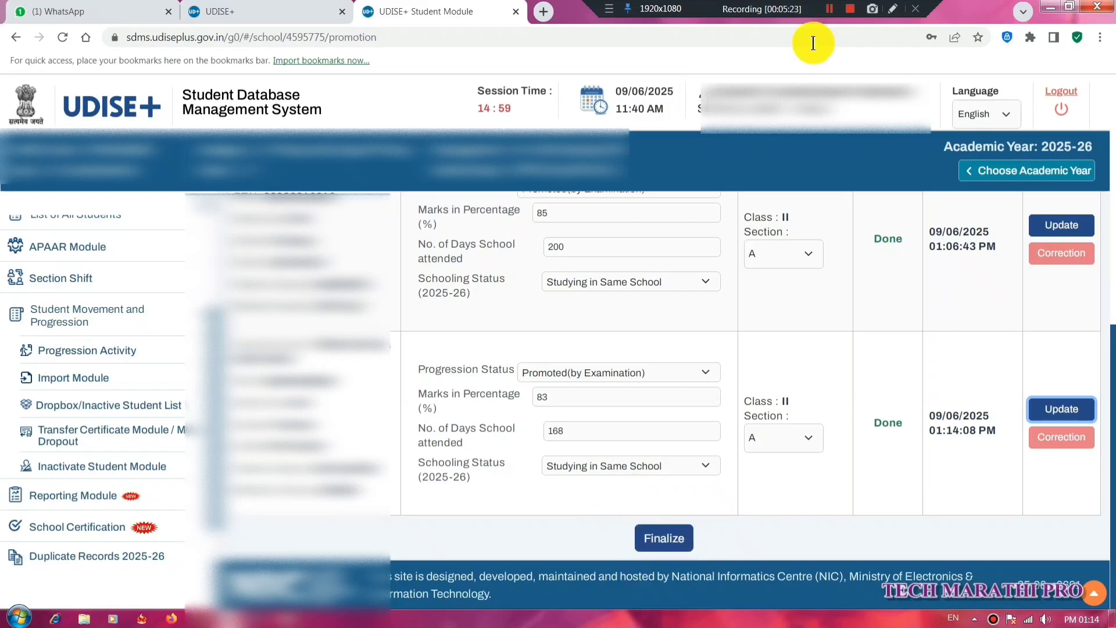
{"action": "scroll", "coordinate": [722, 294], "scroll_direction": "up", "scroll_amount": 1}
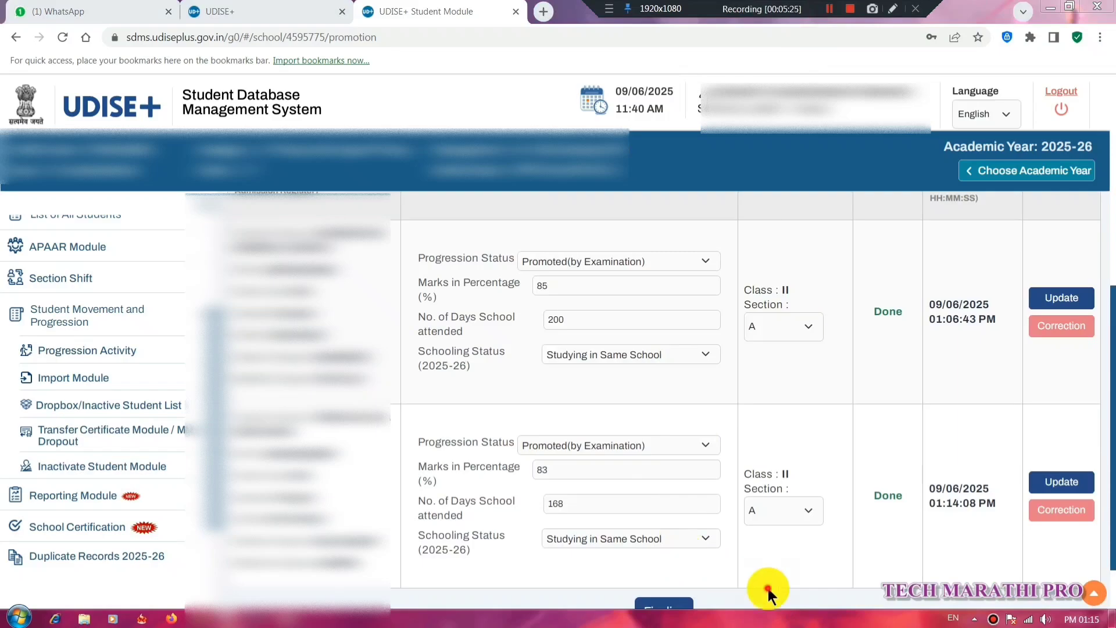
{"action": "scroll", "coordinate": [697, 581], "scroll_direction": "down", "scroll_amount": 1}
{"action": "left_click", "coordinate": [675, 540]}
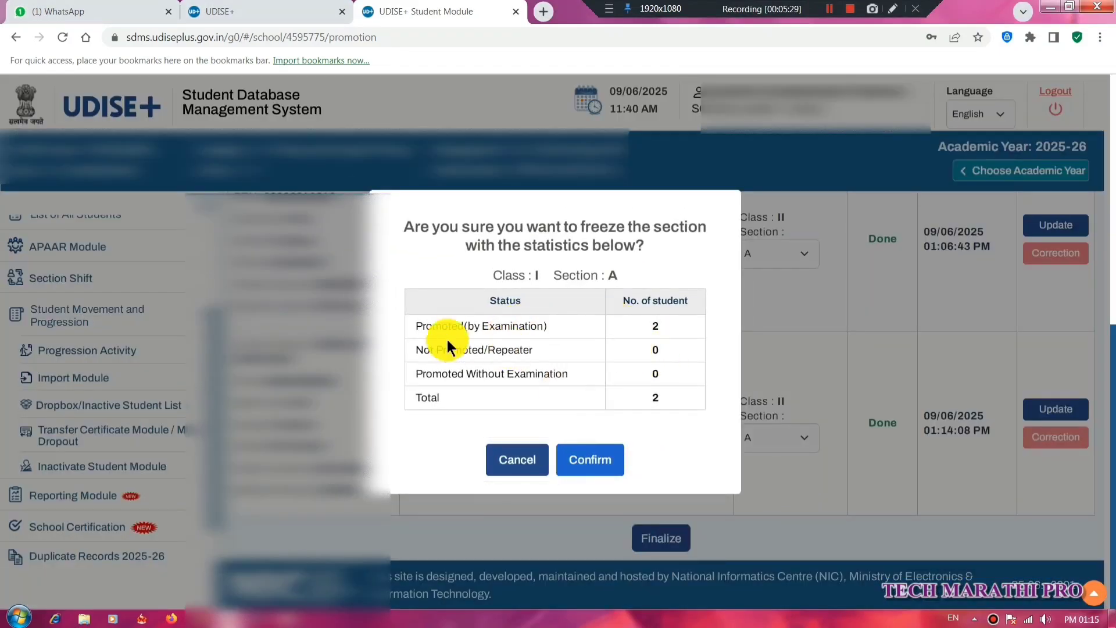
{"action": "left_click_drag", "start_coordinate": [441, 325], "coordinate": [667, 327]}
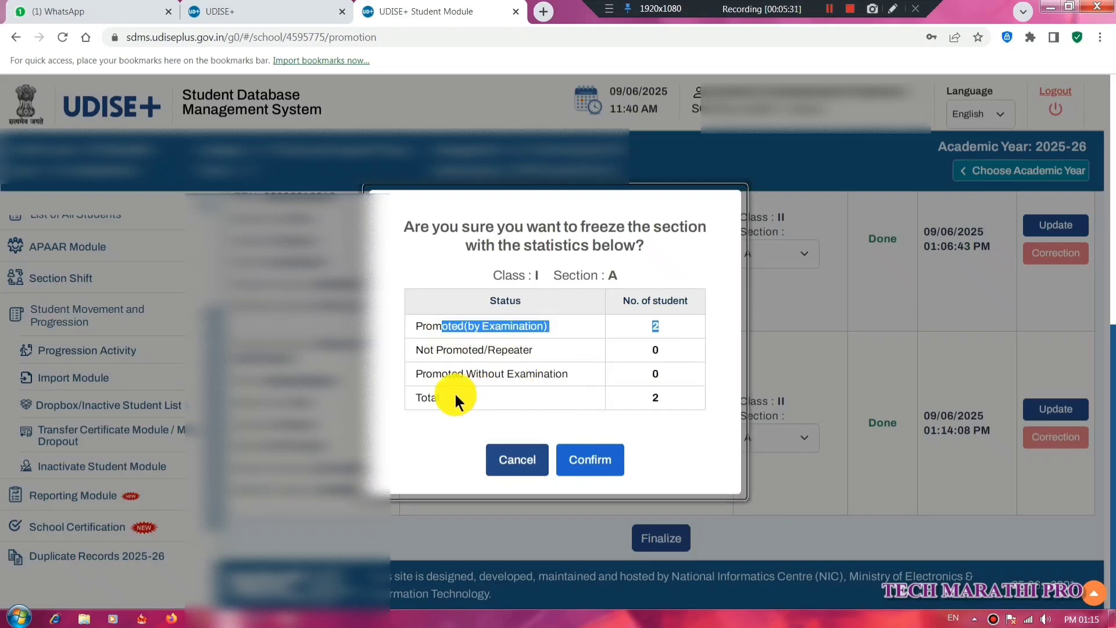
{"action": "left_click", "coordinate": [588, 461]}
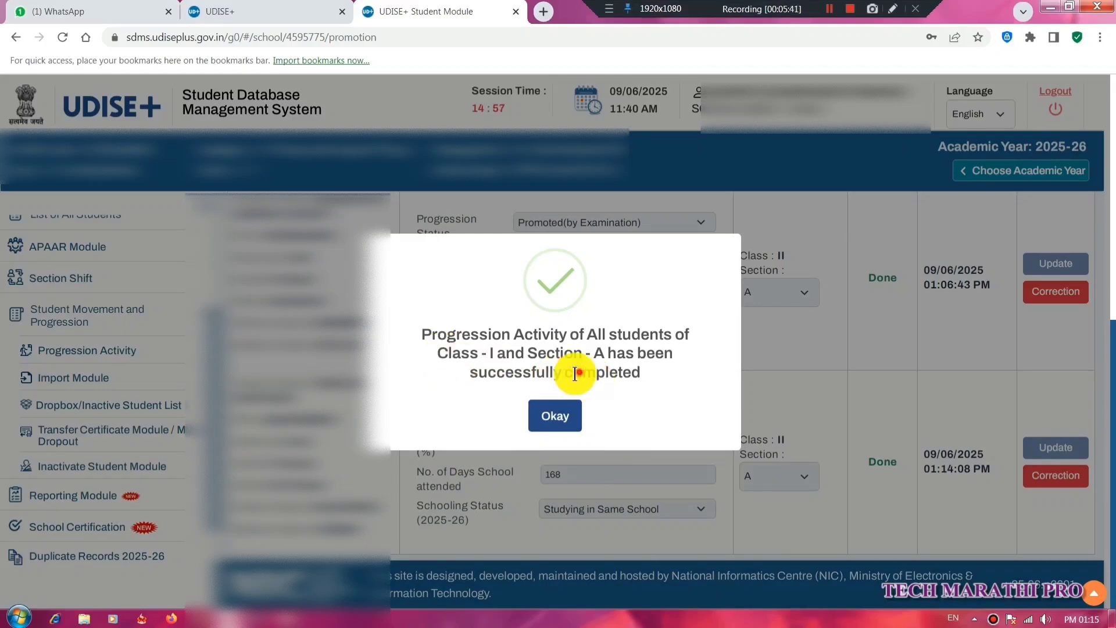
{"action": "left_click_drag", "start_coordinate": [553, 373], "coordinate": [655, 377]}
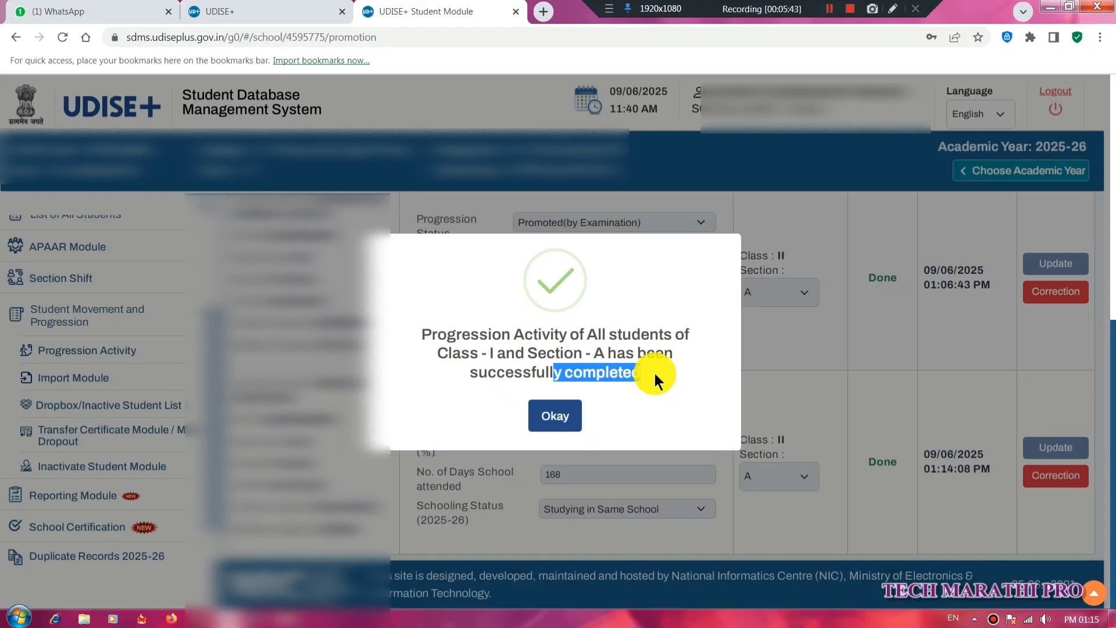
{"action": "left_click", "coordinate": [577, 425]}
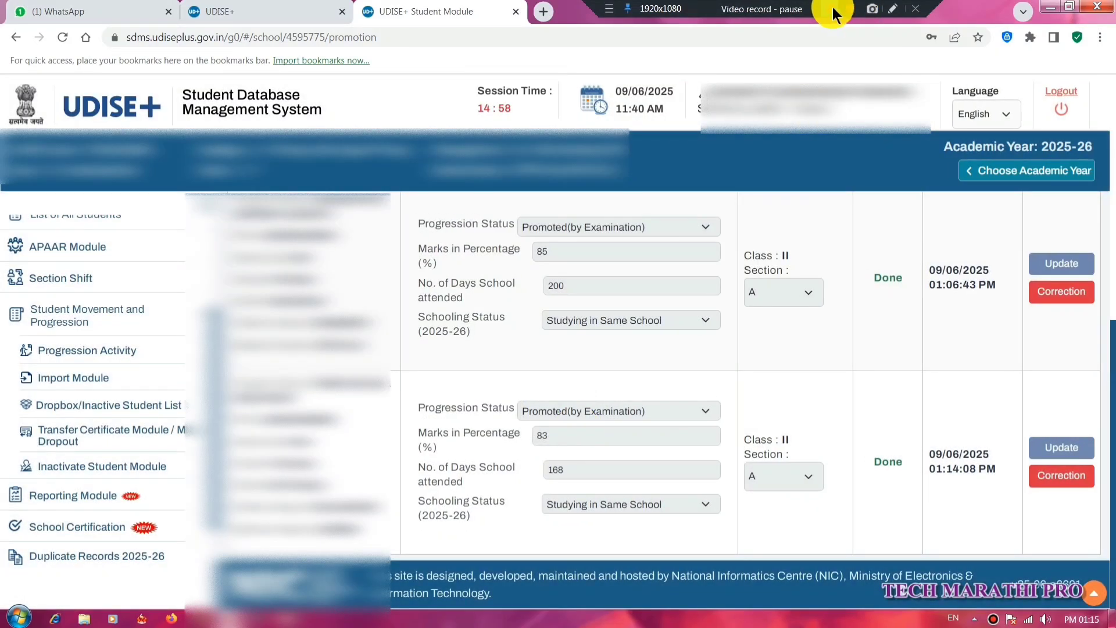
Load the list of students eligible for progression for class II, section A.
{"action": "left_click", "coordinate": [399, 274]}
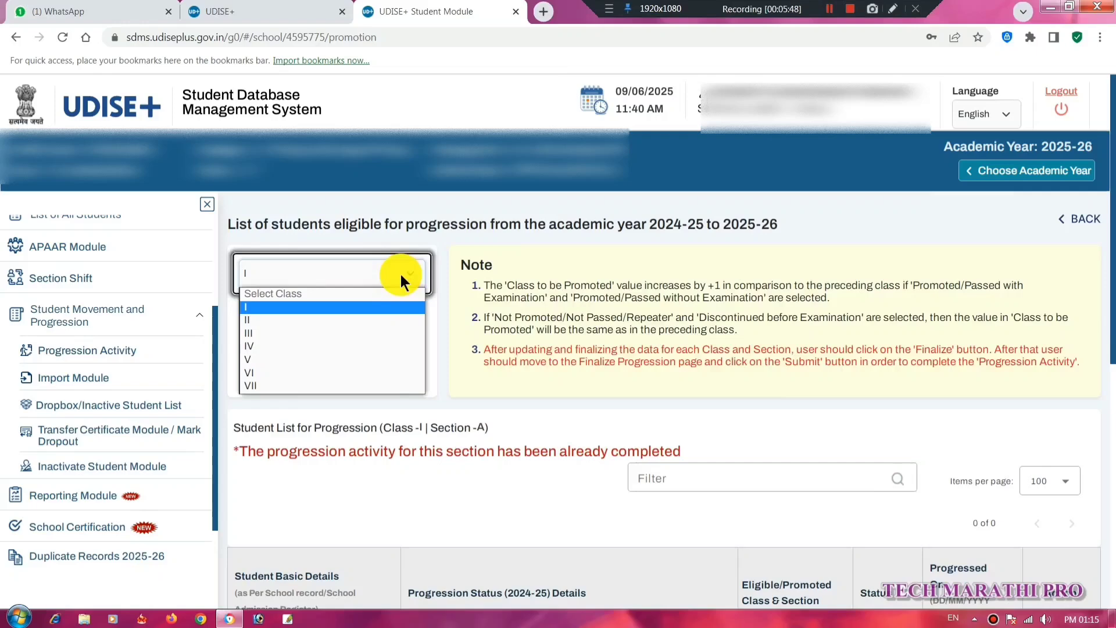
{"action": "left_click", "coordinate": [251, 321]}
{"action": "left_click", "coordinate": [251, 321]}
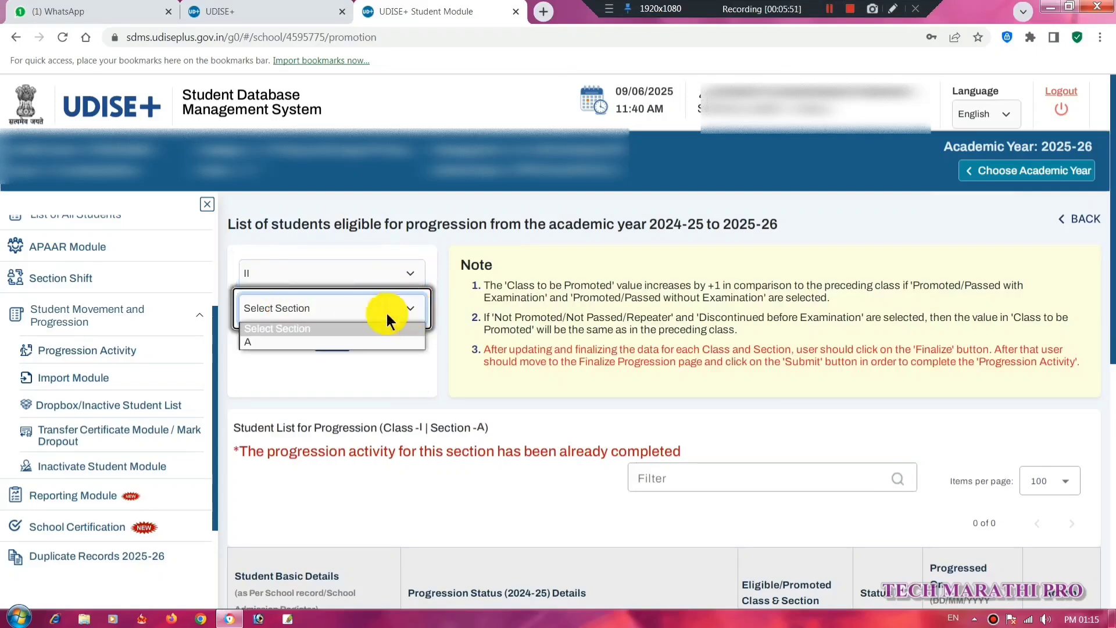
{"action": "left_click", "coordinate": [261, 343]}
{"action": "left_click", "coordinate": [328, 347]}
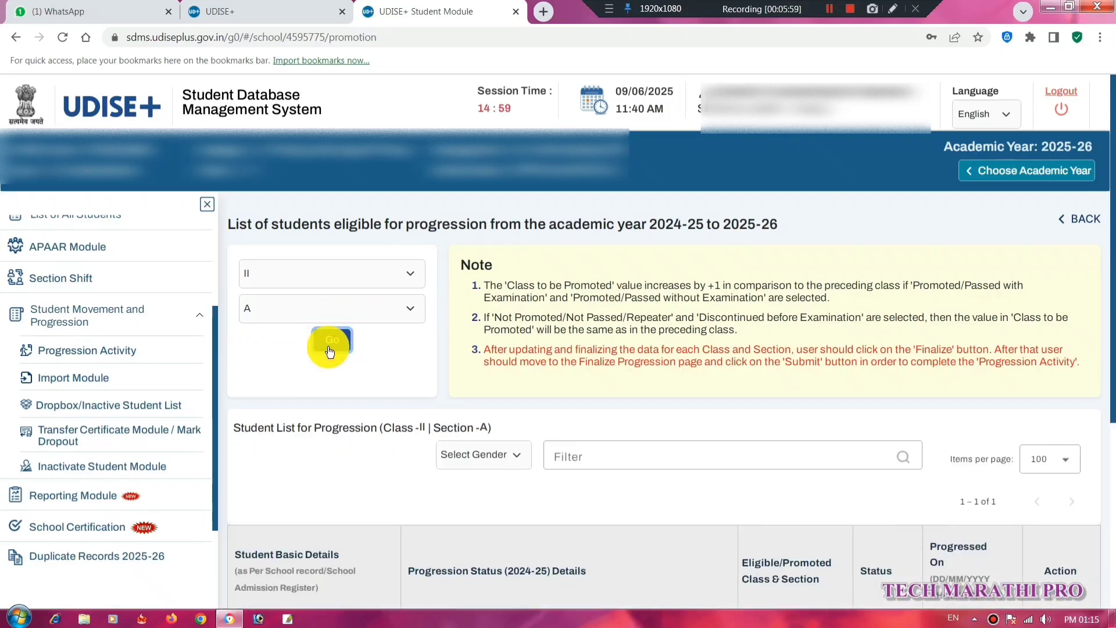
{"action": "left_click", "coordinate": [831, 9]}
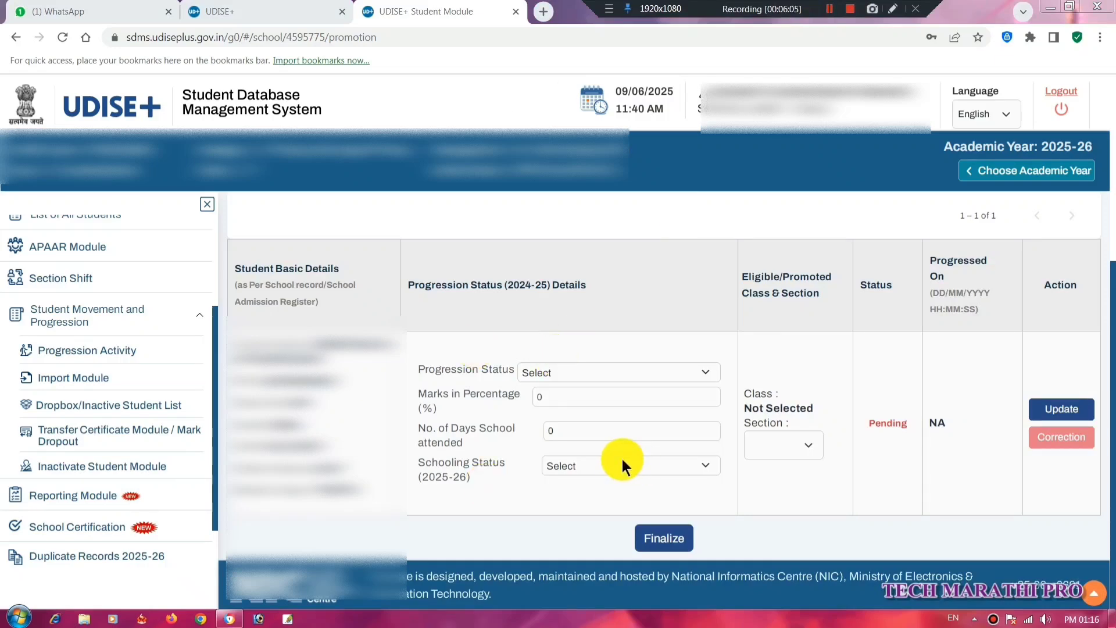
Set the class II student's progression status to Promoted(by Examination) and the marks to 47 percent.
{"action": "left_click", "coordinate": [687, 373]}
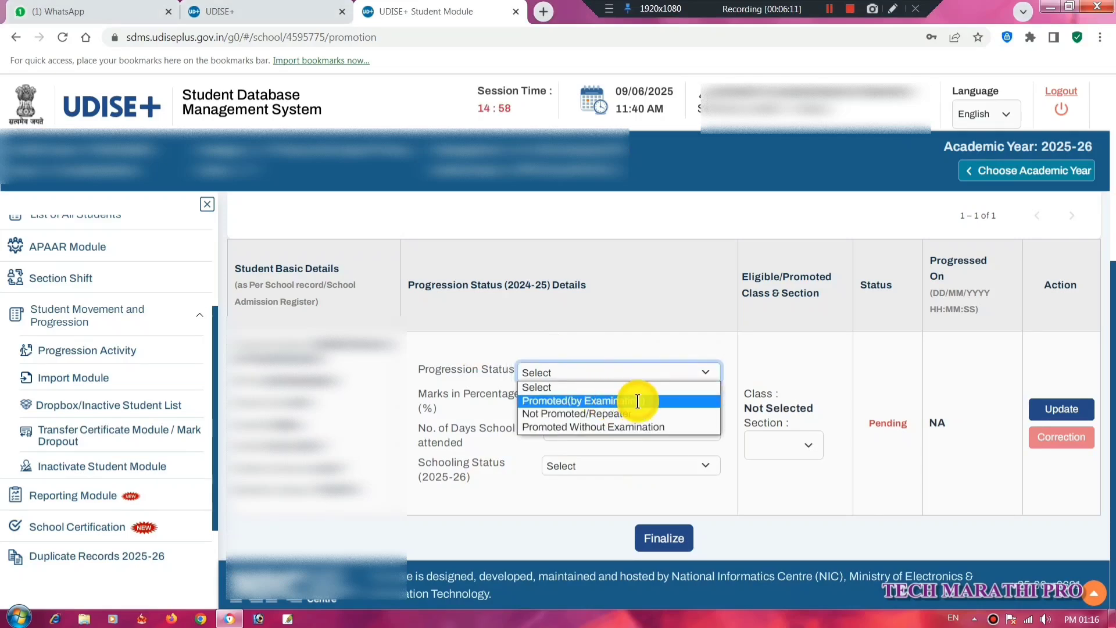
{"action": "left_click", "coordinate": [637, 401]}
{"action": "left_click", "coordinate": [637, 401]}
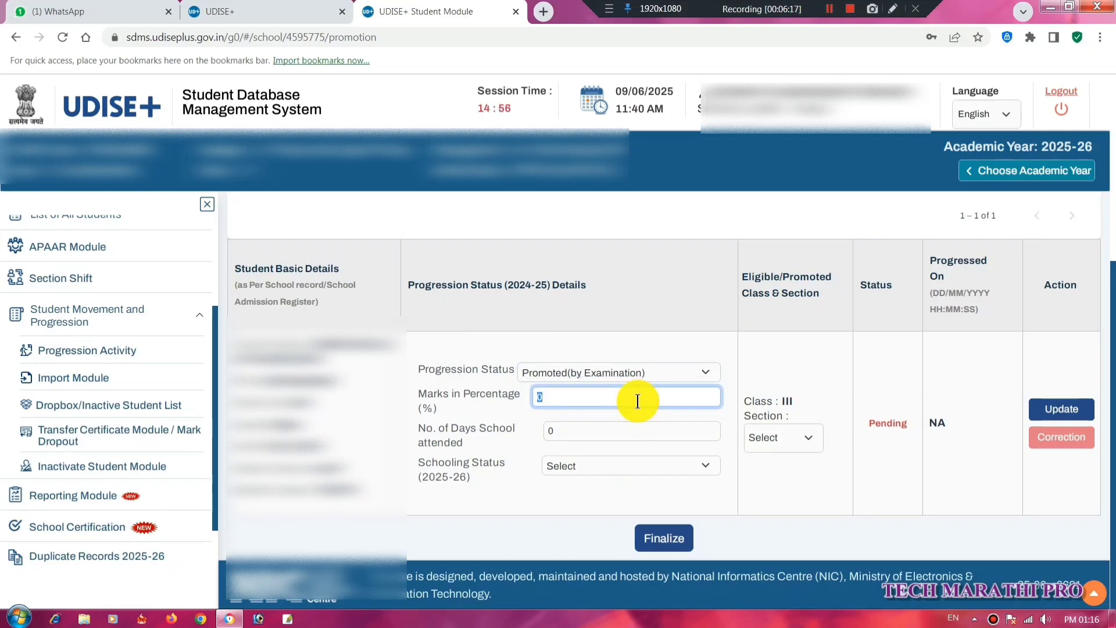
{"action": "type", "text": "47"}
Enter 210 school days attended for the class II student and set the 2025-26 schooling status to Studying in Same School.
{"action": "left_click", "coordinate": [608, 431]}
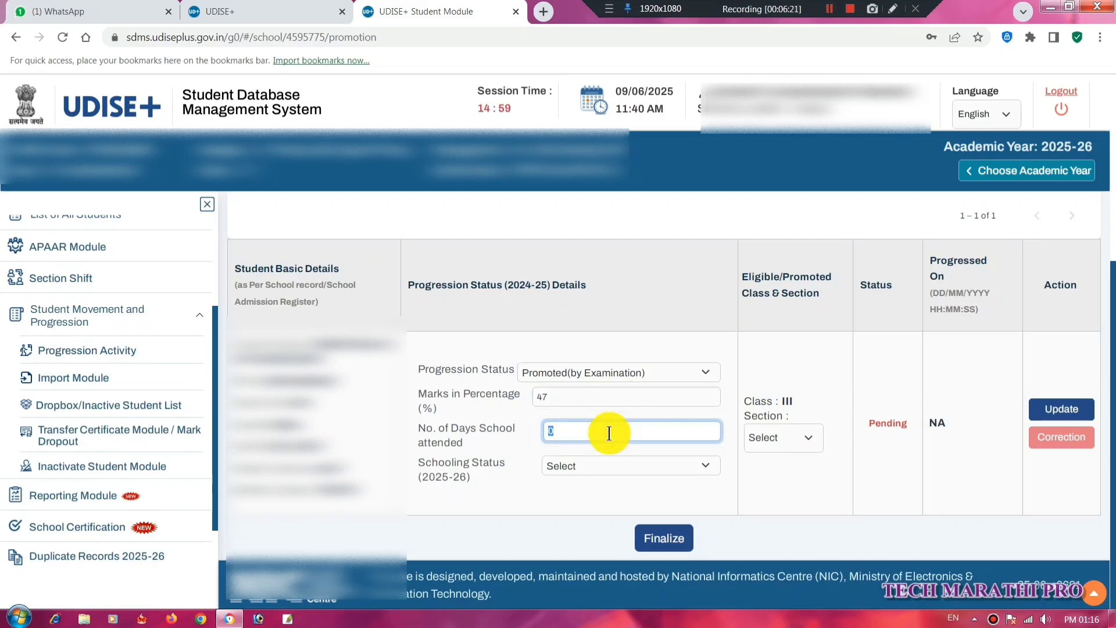
{"action": "type", "text": "210"}
{"action": "left_click", "coordinate": [639, 467]}
{"action": "left_click", "coordinate": [588, 495]}
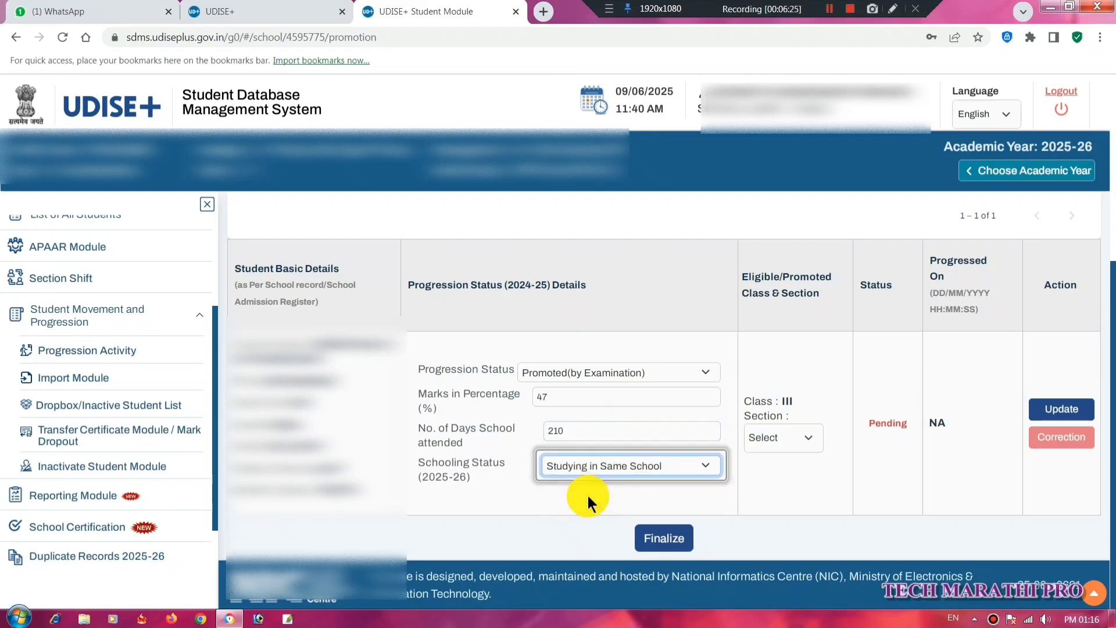
Assign the class II student to section A of class III and update the student's progression record.
{"action": "left_click", "coordinate": [817, 436]}
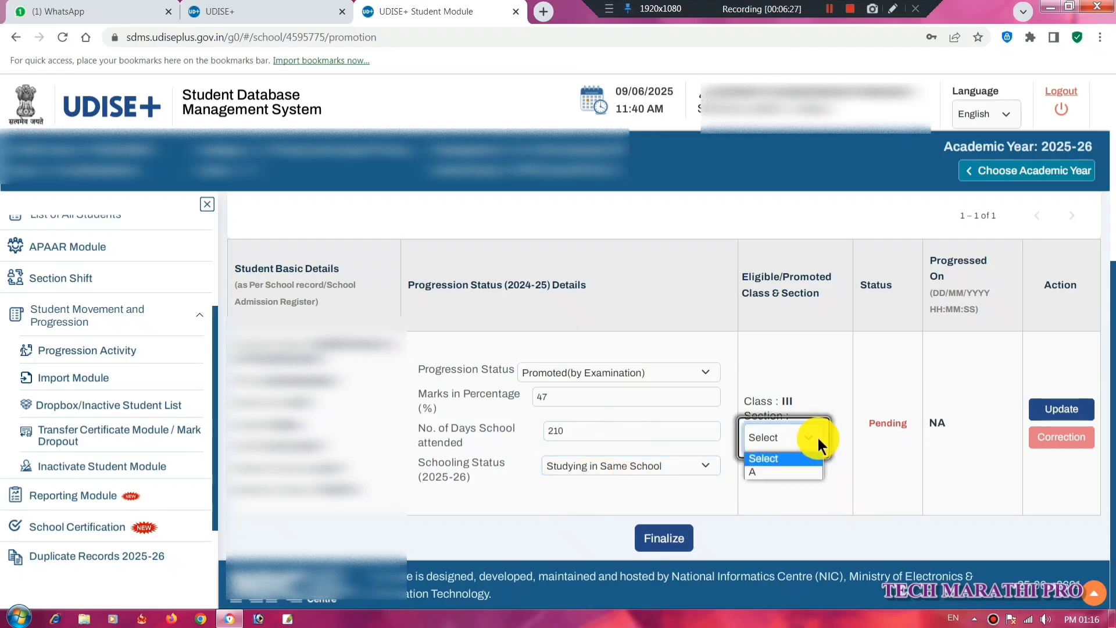
{"action": "left_click", "coordinate": [759, 467]}
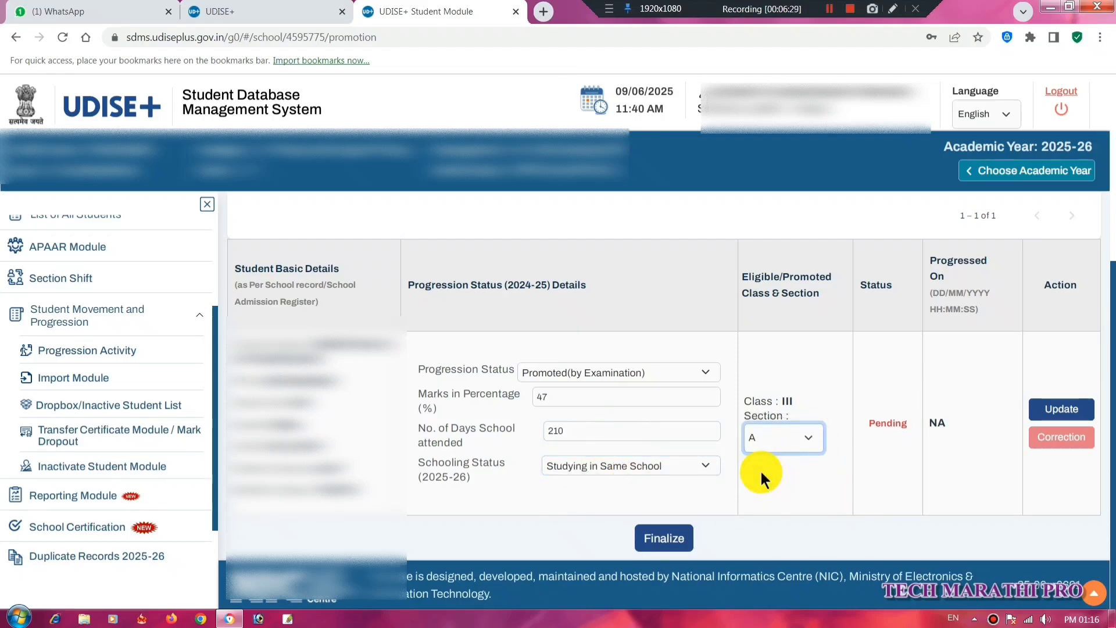
{"action": "left_click", "coordinate": [1062, 410]}
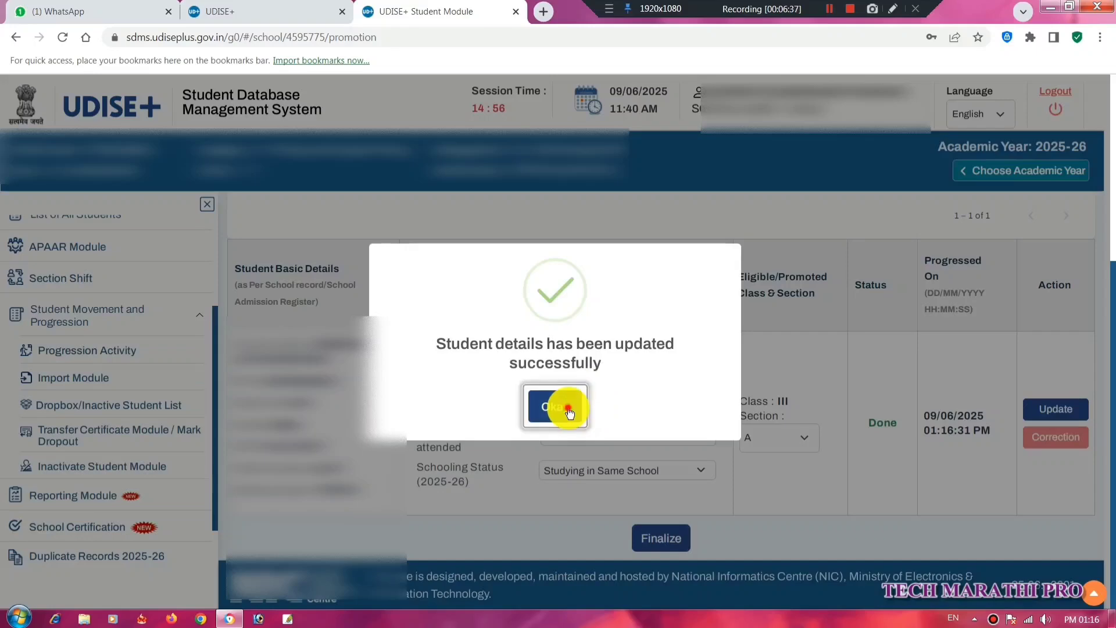
{"action": "left_click", "coordinate": [565, 406]}
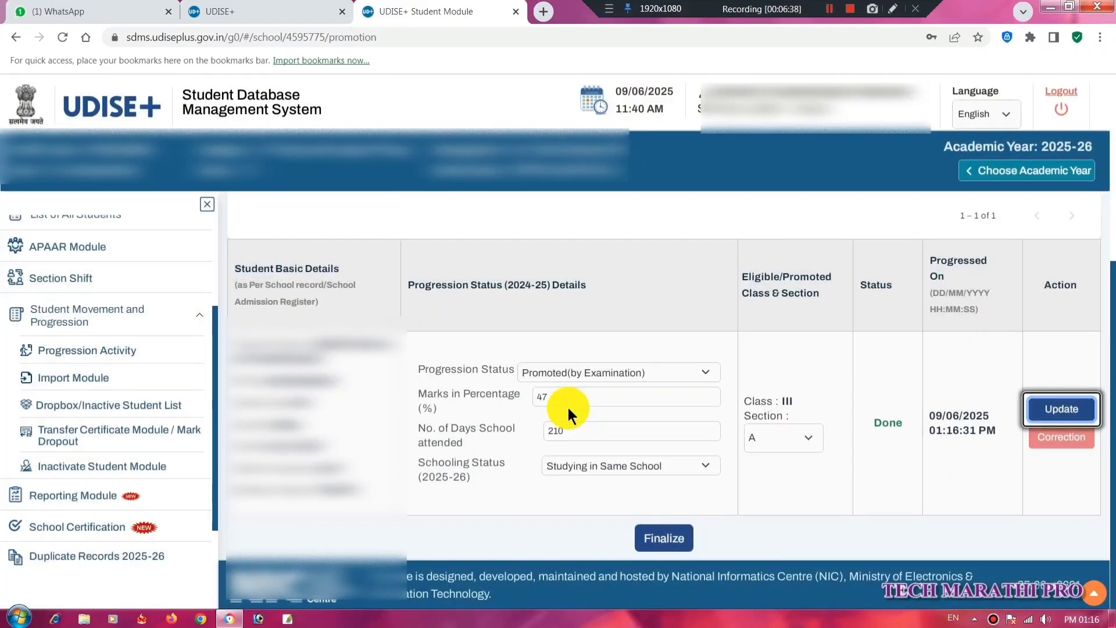
Finalize the progression activity of class II, section A, and confirm freezing the section.
{"action": "left_click", "coordinate": [664, 537]}
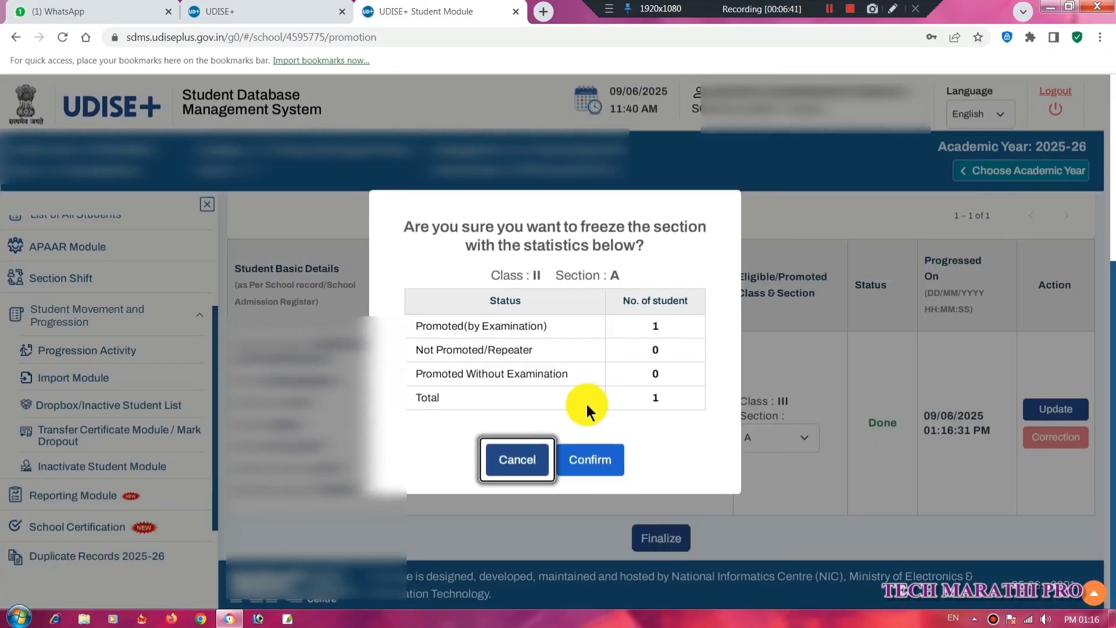
{"action": "left_click_drag", "start_coordinate": [427, 325], "coordinate": [567, 329]}
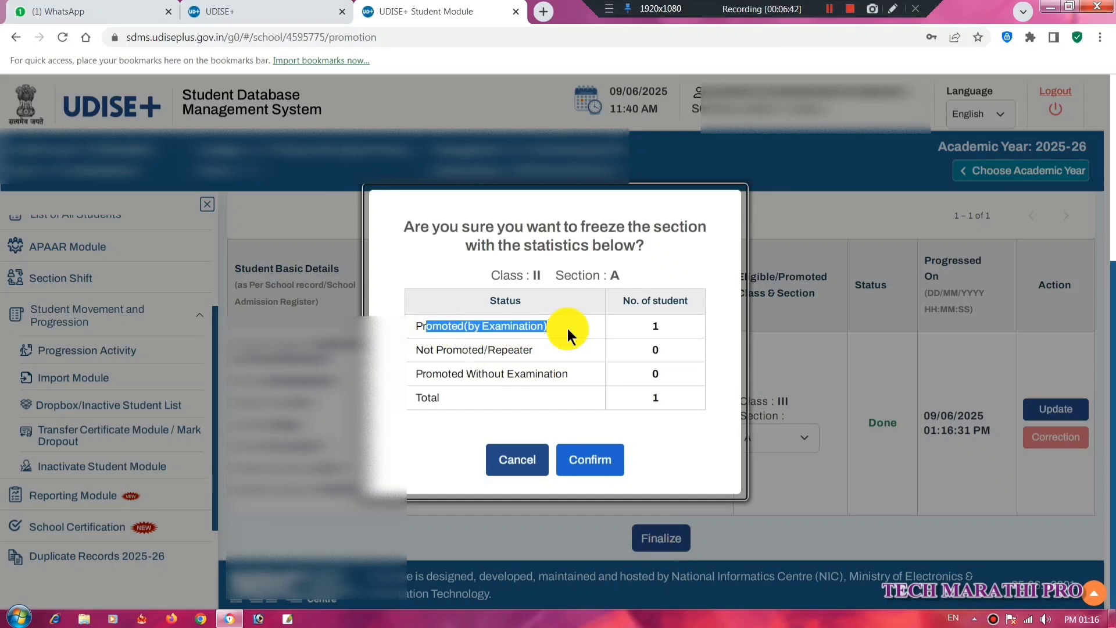
{"action": "left_click", "coordinate": [588, 461]}
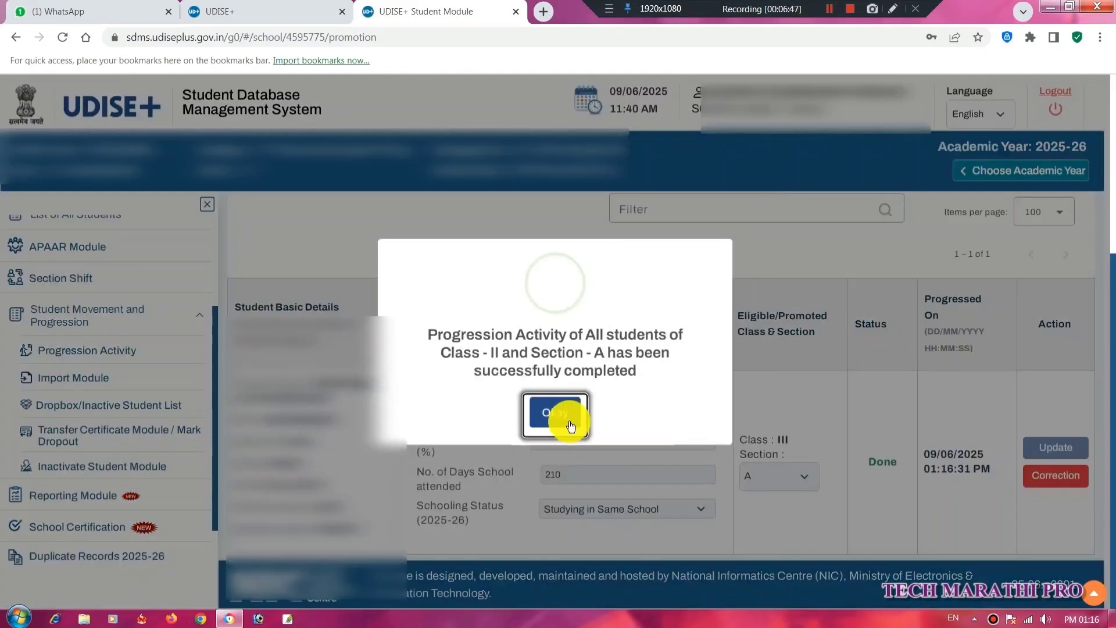
{"action": "left_click", "coordinate": [570, 420]}
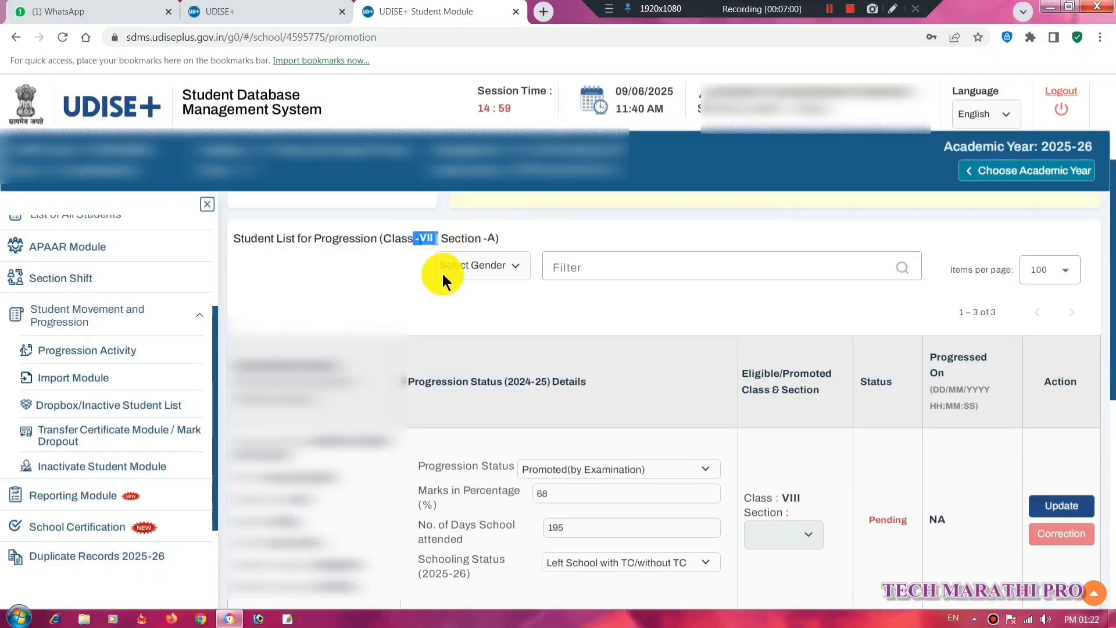
Set the first class VII student's progression status to Promoted(by Examination), with 68 percent marks and 195 school days attended.
{"action": "left_click_drag", "start_coordinate": [464, 467], "coordinate": [498, 466]}
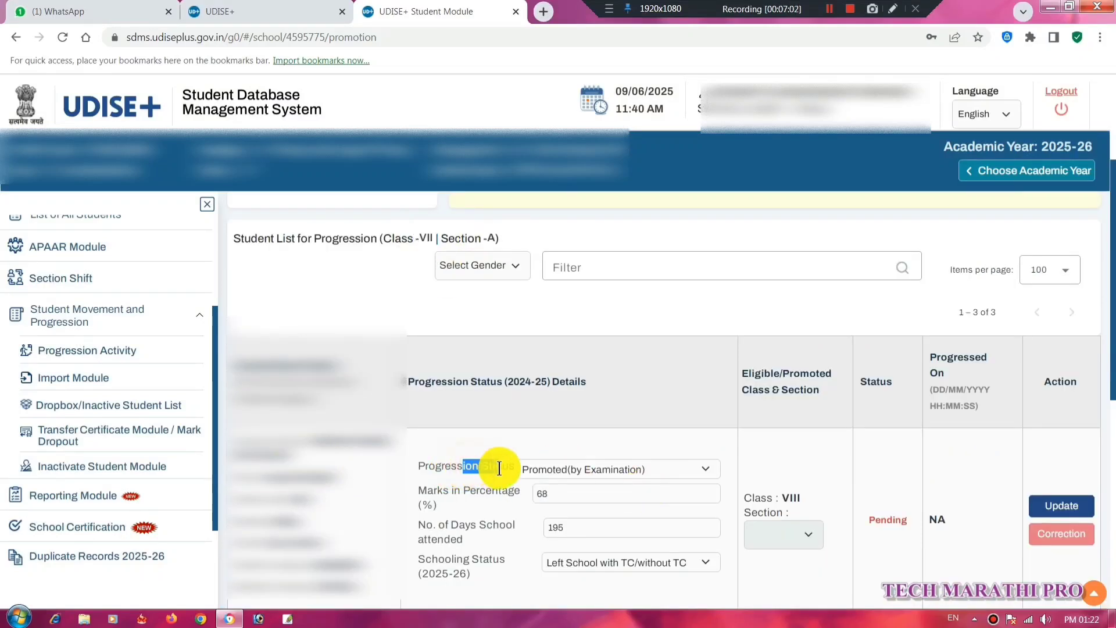
{"action": "left_click", "coordinate": [684, 470]}
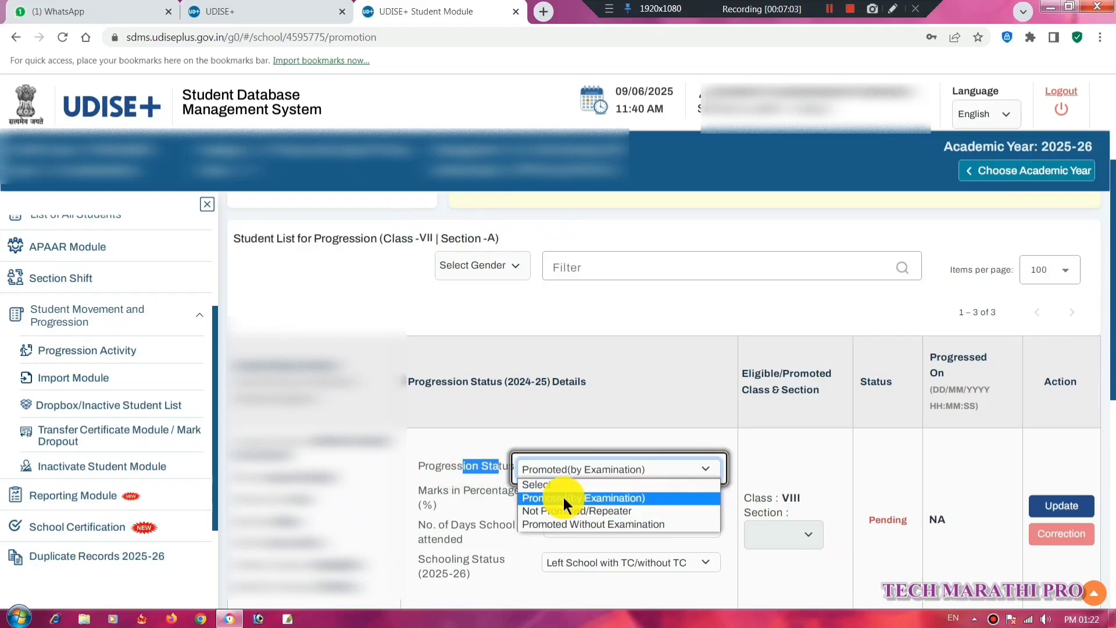
{"action": "left_click", "coordinate": [625, 500]}
{"action": "left_click", "coordinate": [593, 496]}
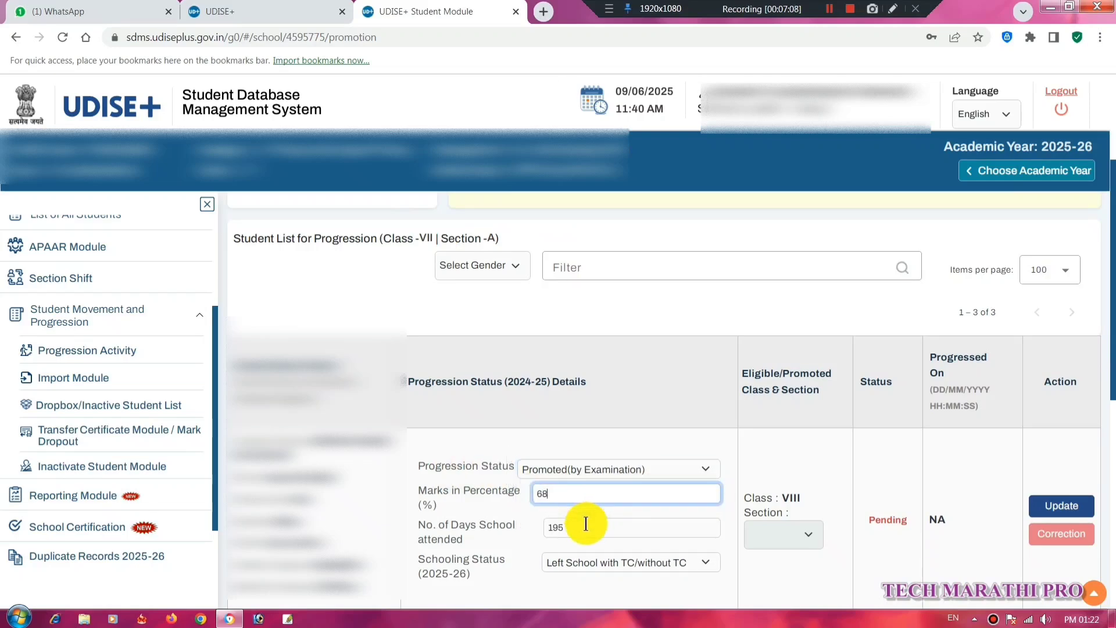
{"action": "left_click_drag", "start_coordinate": [1107, 373], "coordinate": [1108, 411]}
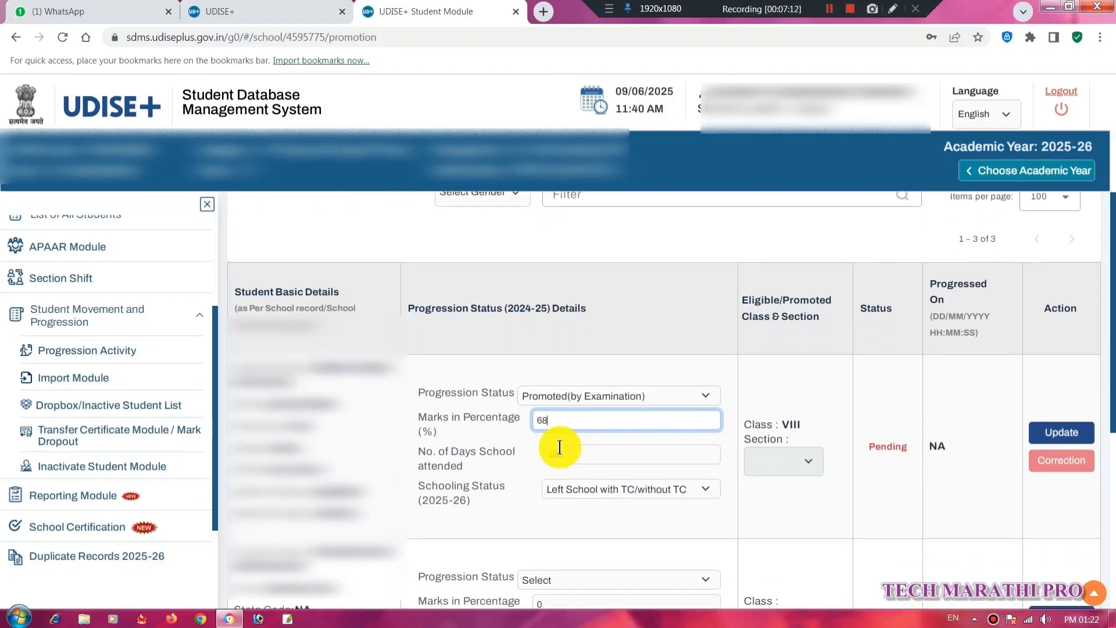
{"action": "left_click_drag", "start_coordinate": [427, 453], "coordinate": [486, 468]}
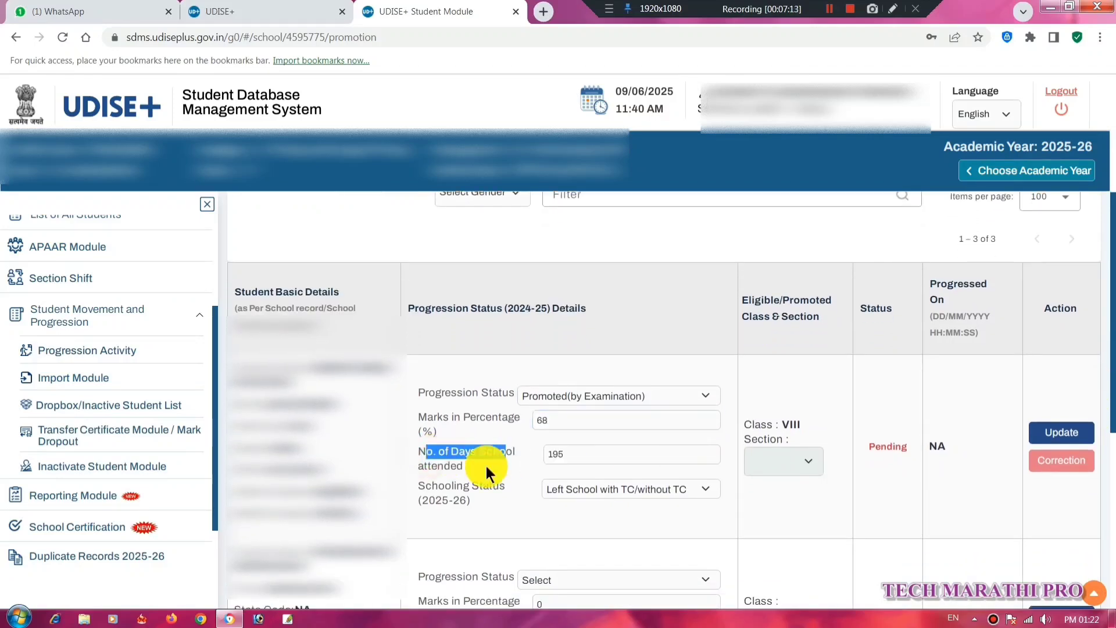
{"action": "double_click", "coordinate": [589, 454]}
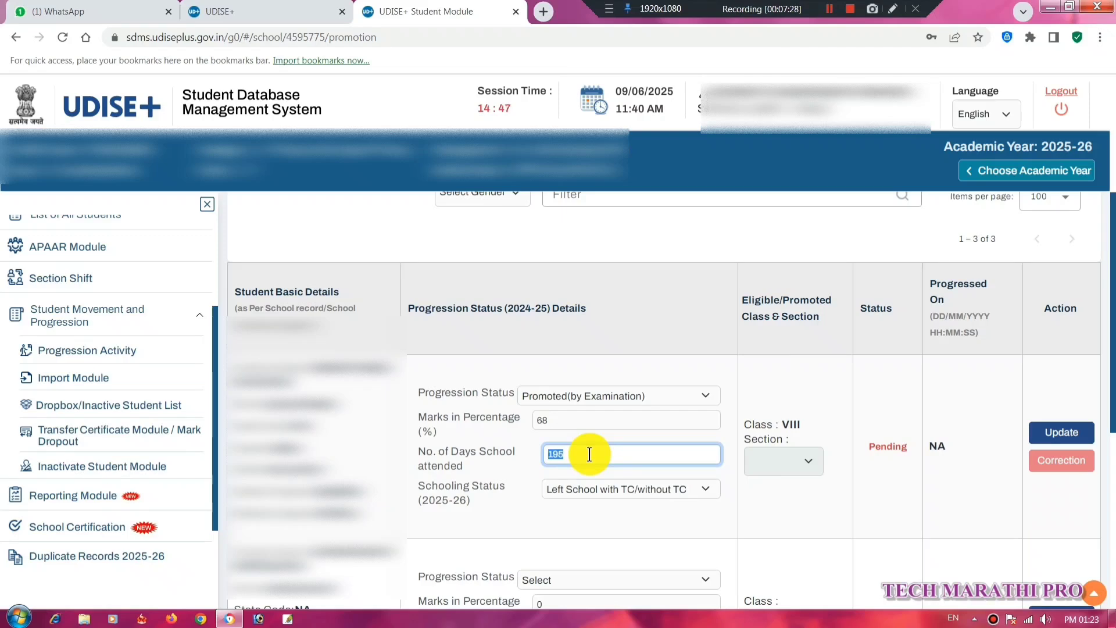
Set the first class VII student's 2025-26 schooling status to Left School with TC/without TC and update the record.
{"action": "left_click", "coordinate": [680, 487]}
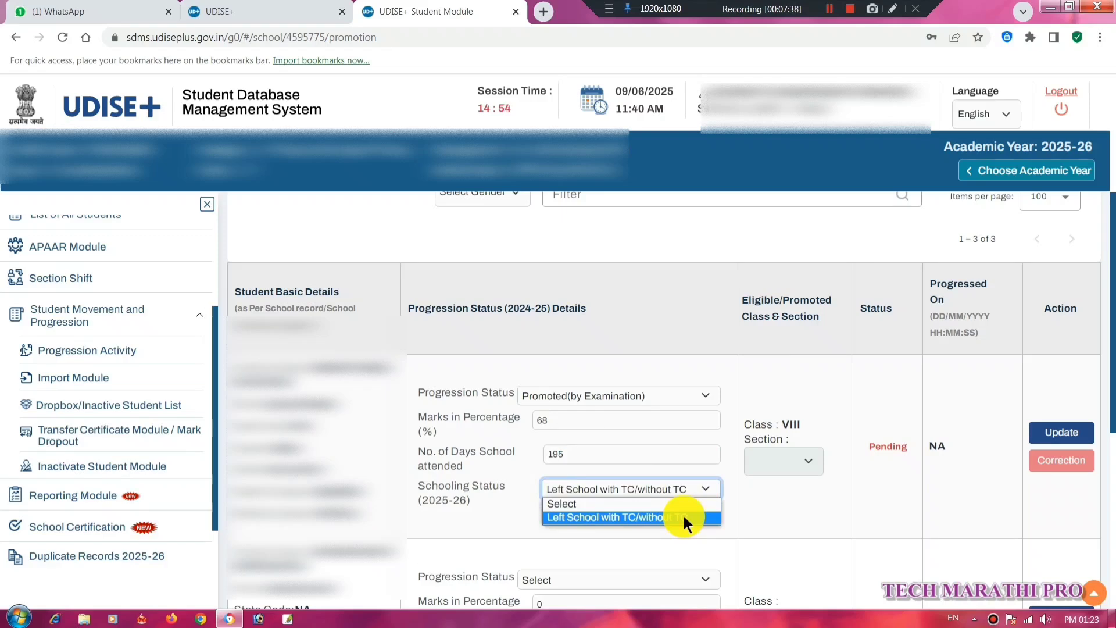
{"action": "left_click", "coordinate": [598, 518]}
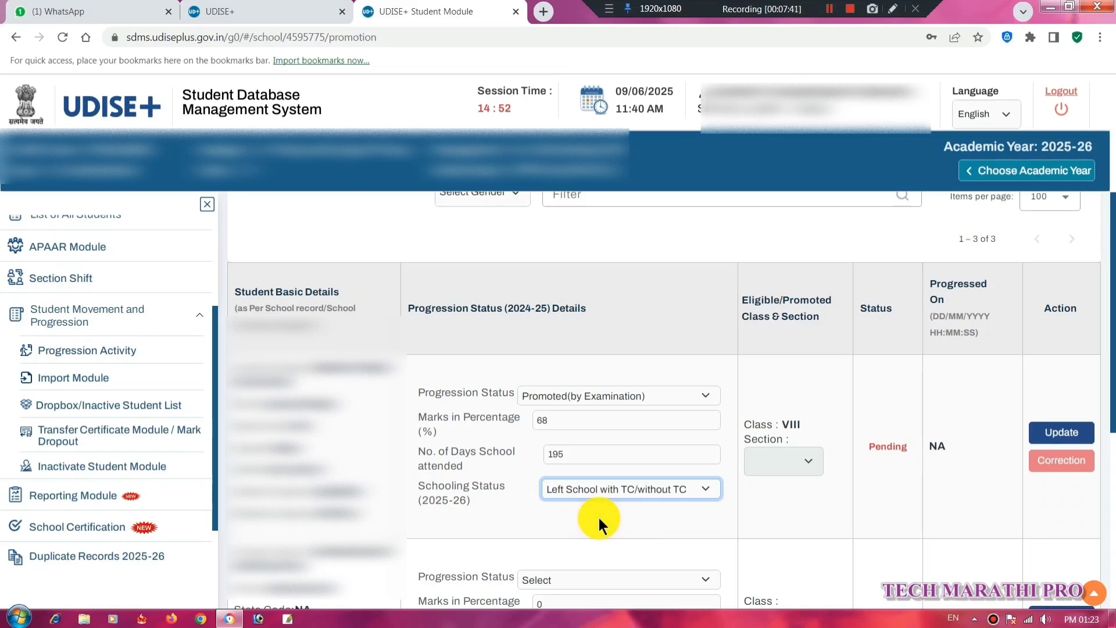
{"action": "left_click", "coordinate": [780, 466]}
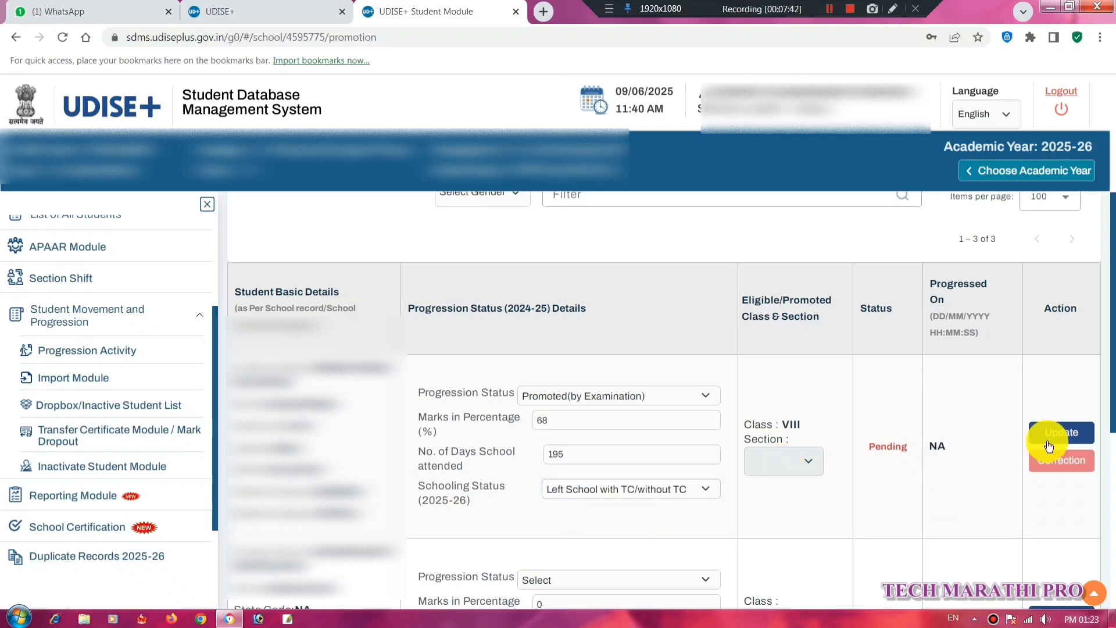
{"action": "left_click", "coordinate": [1058, 436]}
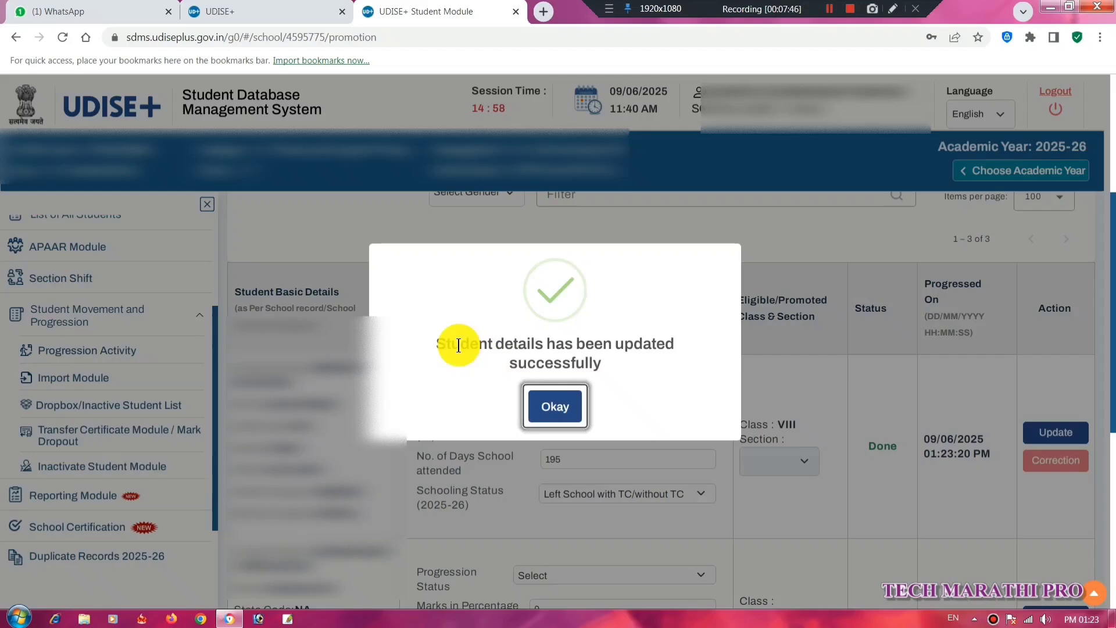
{"action": "left_click_drag", "start_coordinate": [453, 345], "coordinate": [692, 342]}
{"action": "left_click", "coordinate": [567, 404]}
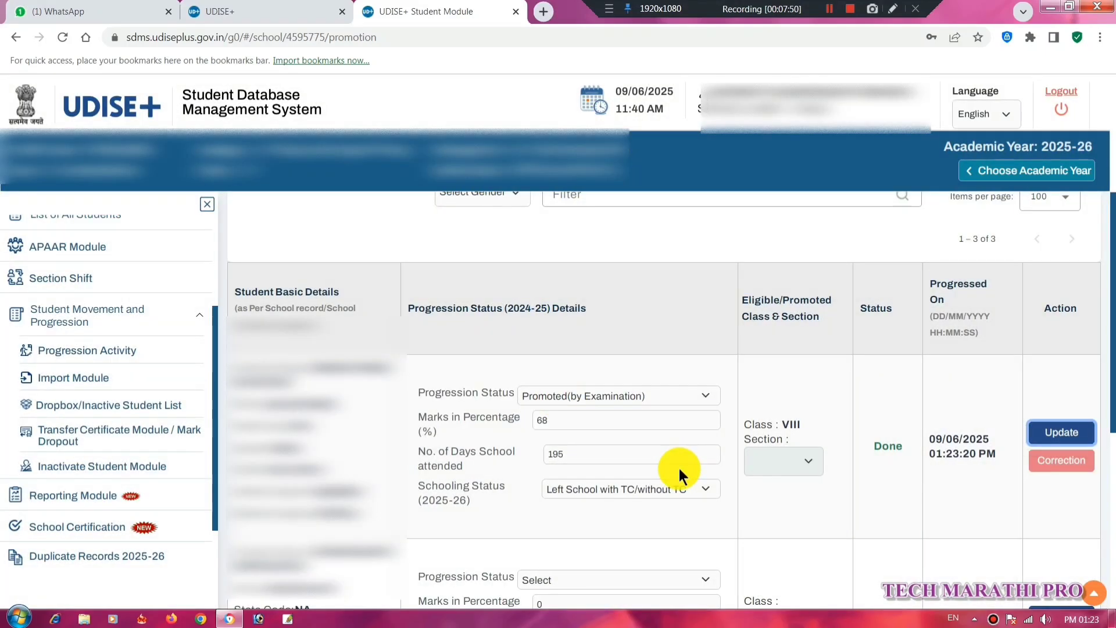
Finalize the progression activity of class VII, section A, checking the promotion statistics before freezing the section.
{"action": "scroll", "coordinate": [658, 503], "scroll_direction": "down", "scroll_amount": 1}
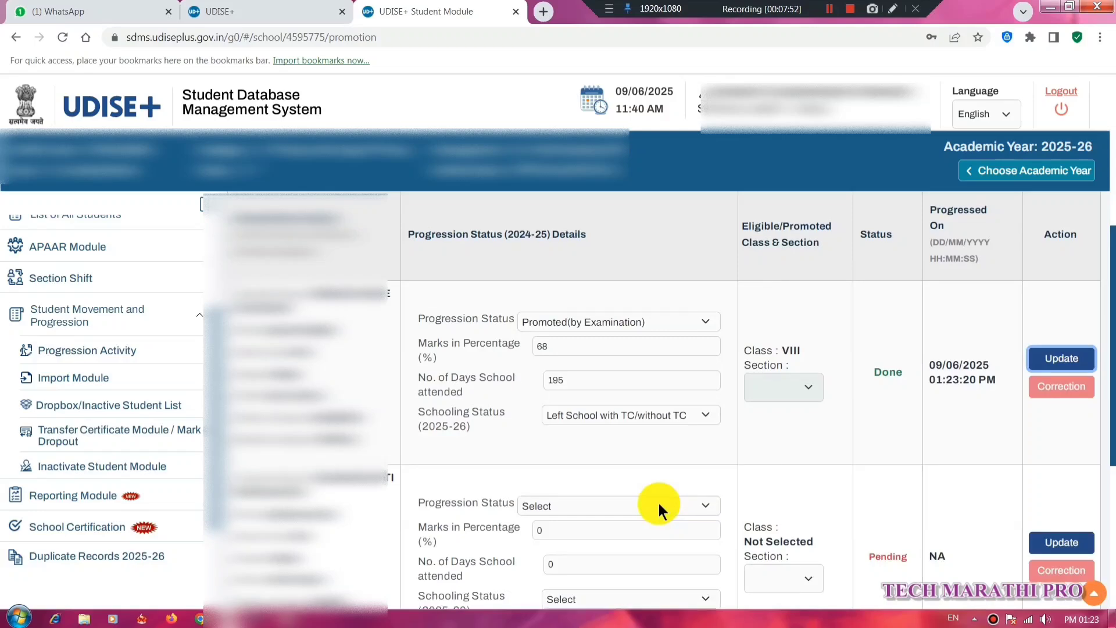
{"action": "scroll", "coordinate": [659, 504], "scroll_direction": "down", "scroll_amount": 2}
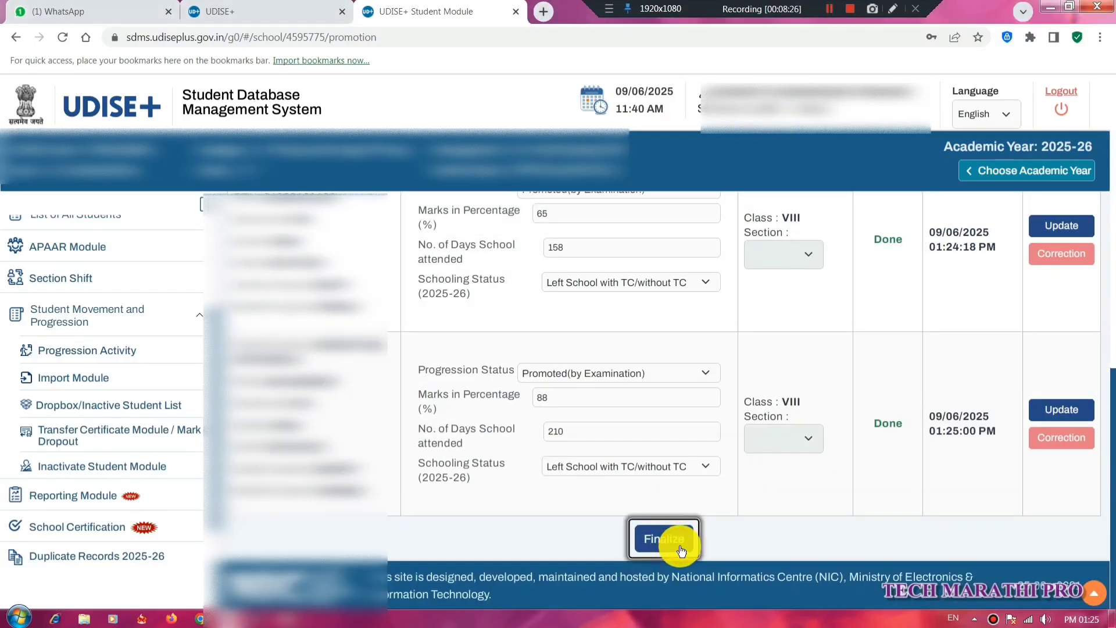
{"action": "left_click", "coordinate": [679, 546]}
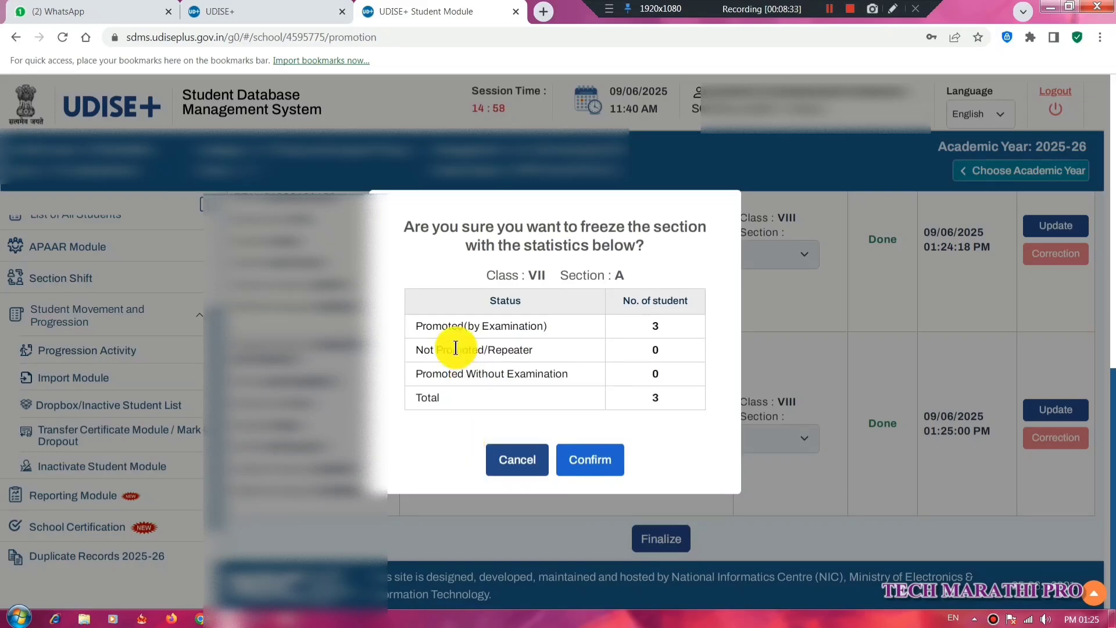
{"action": "left_click_drag", "start_coordinate": [415, 324], "coordinate": [558, 329]}
{"action": "left_click", "coordinate": [560, 326]}
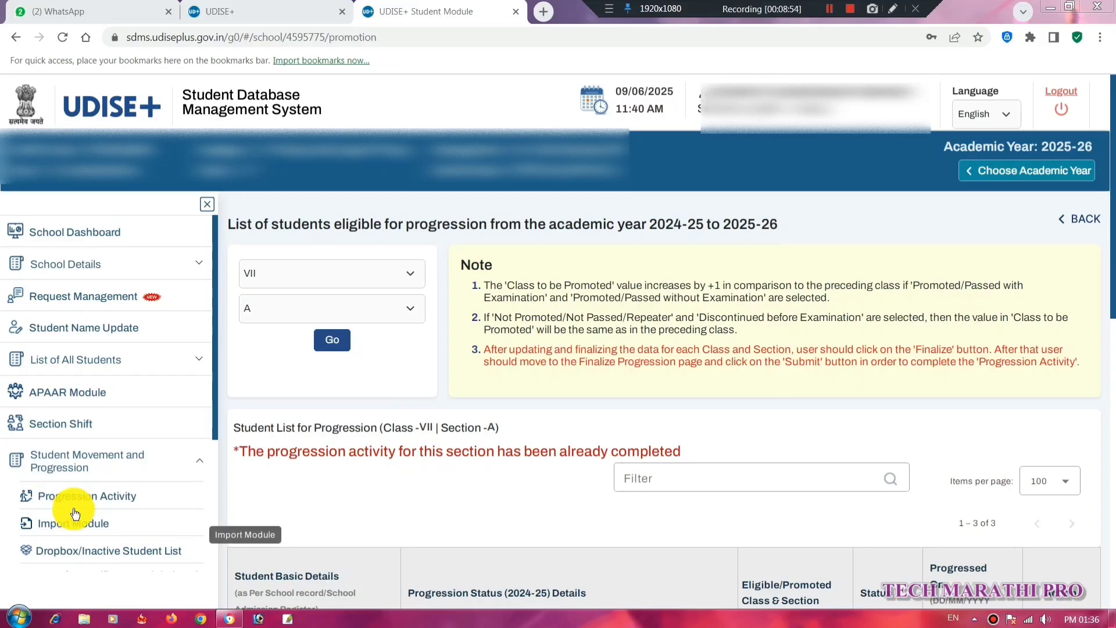
Review the Progression Module's summary of all students with progression activities for 2024-25, and return to the module overview.
{"action": "left_click", "coordinate": [78, 503]}
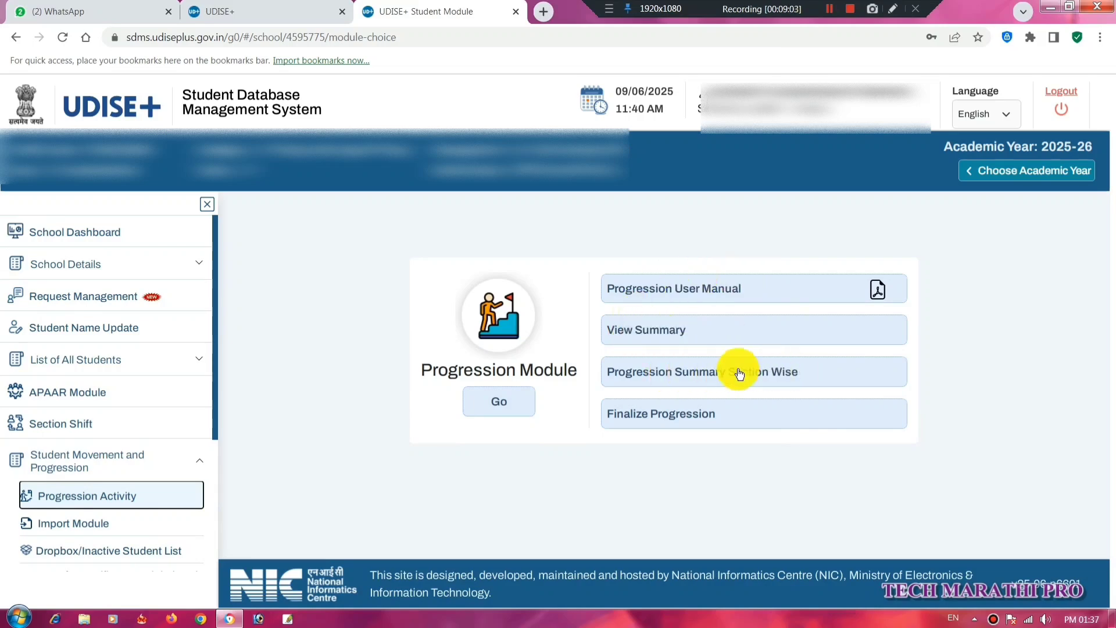
{"action": "left_click", "coordinate": [672, 331]}
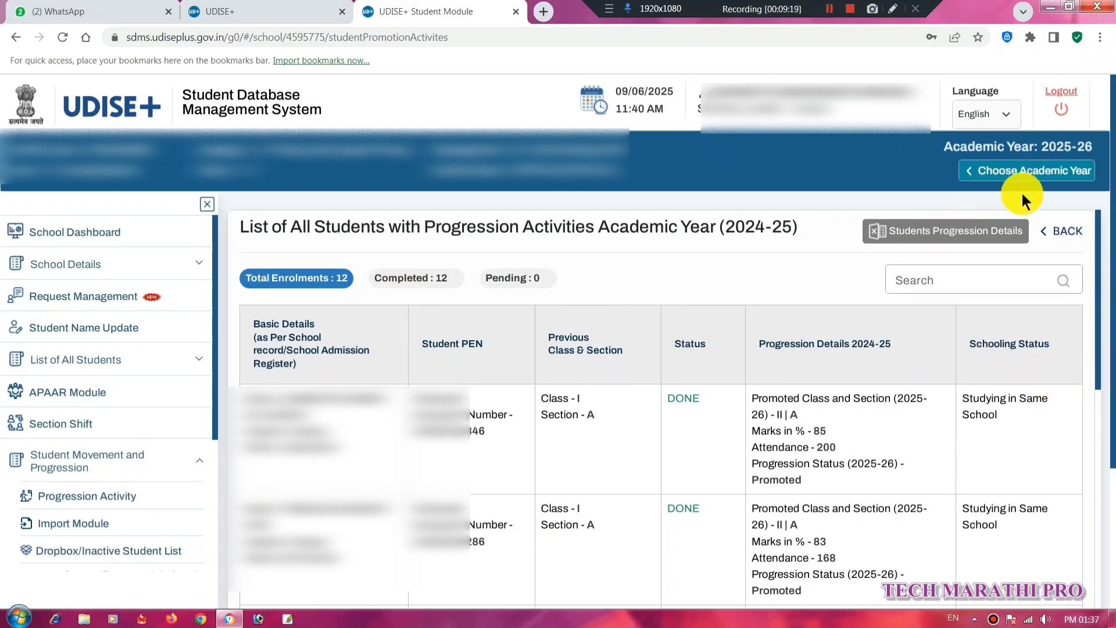
{"action": "left_click", "coordinate": [1057, 233]}
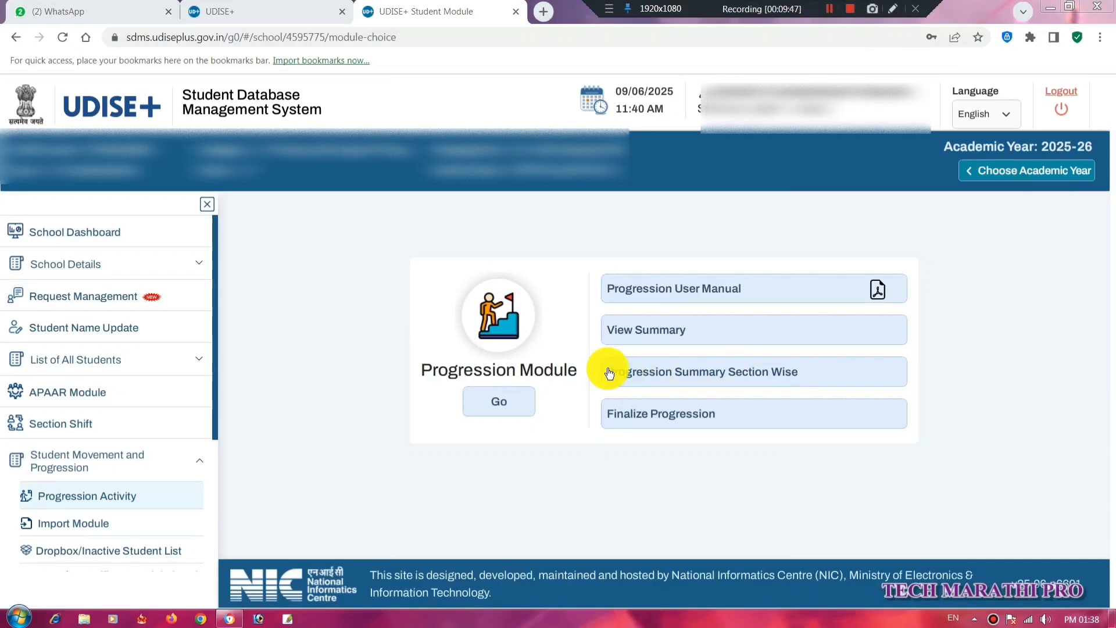
Examine the section-wise progression summary and the student records of class I, section A, and return to the module overview.
{"action": "left_click", "coordinate": [788, 377]}
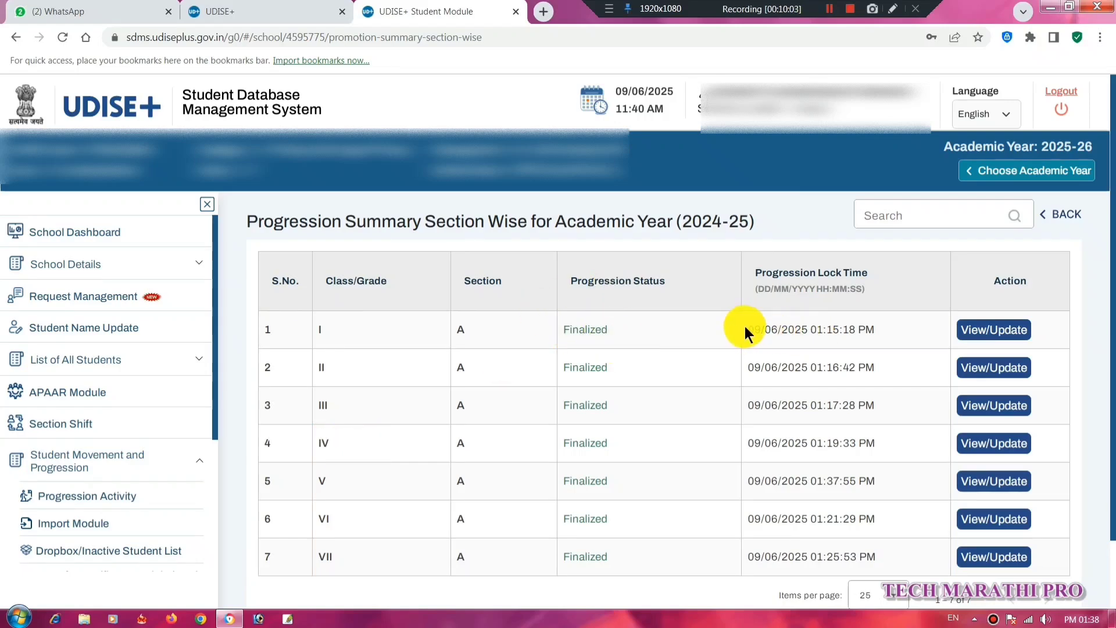
{"action": "left_click_drag", "start_coordinate": [746, 329], "coordinate": [833, 329]}
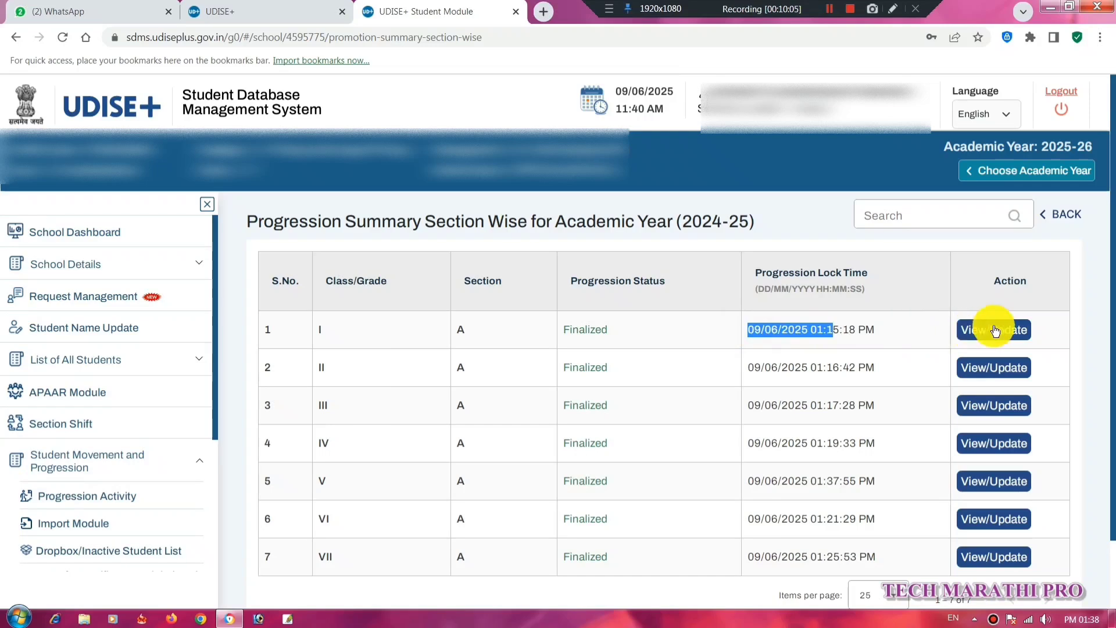
{"action": "left_click", "coordinate": [976, 336]}
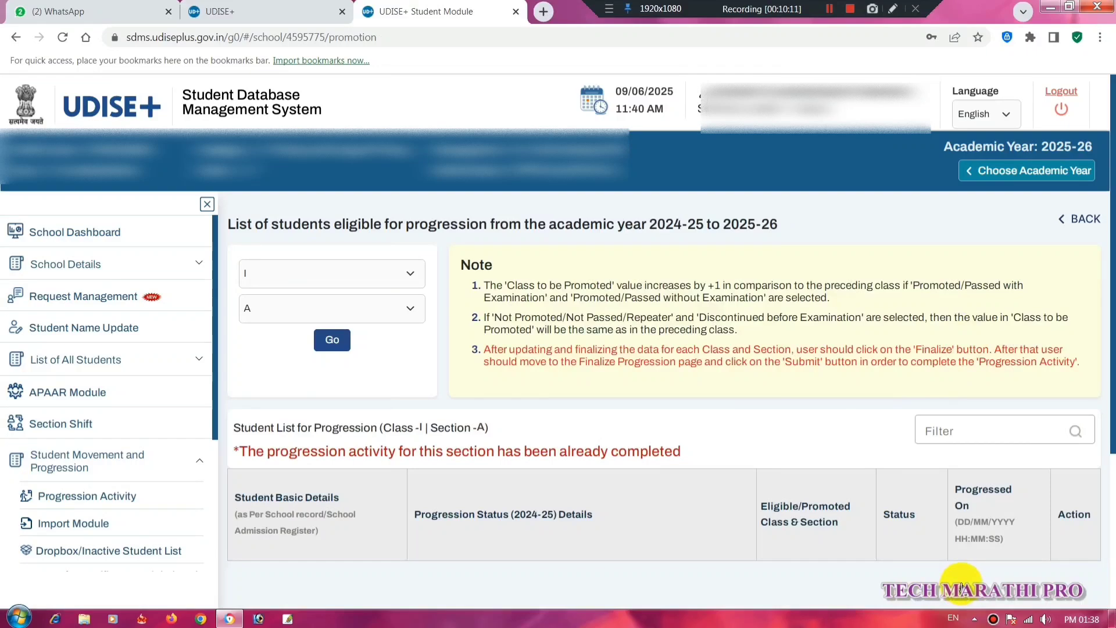
{"action": "scroll", "coordinate": [962, 584], "scroll_direction": "down", "scroll_amount": 3}
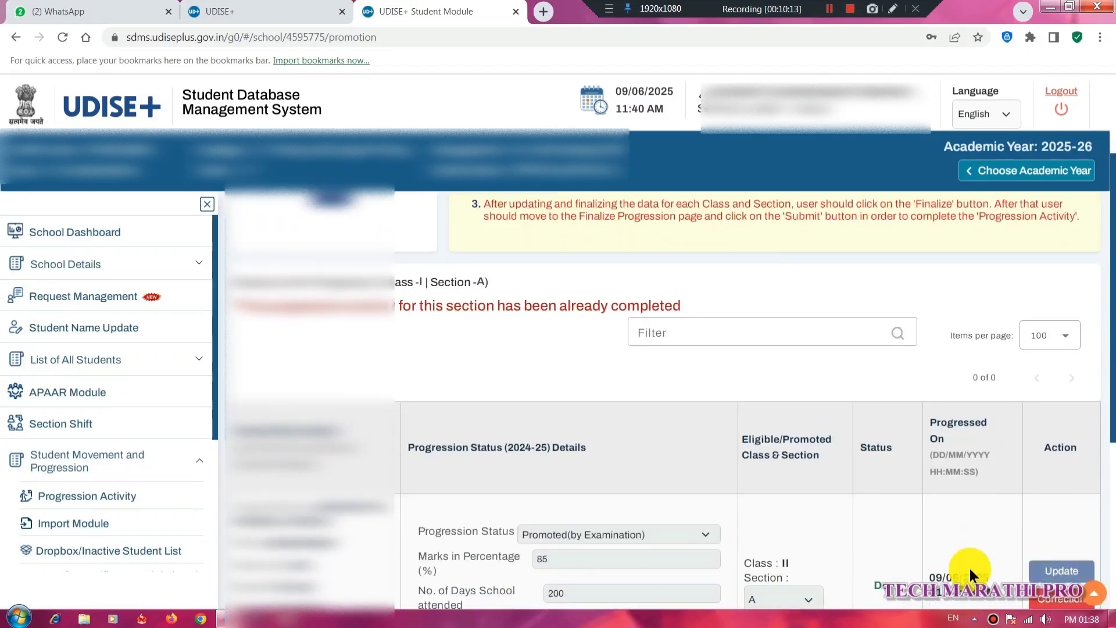
{"action": "scroll", "coordinate": [399, 274], "scroll_direction": "down", "scroll_amount": 3}
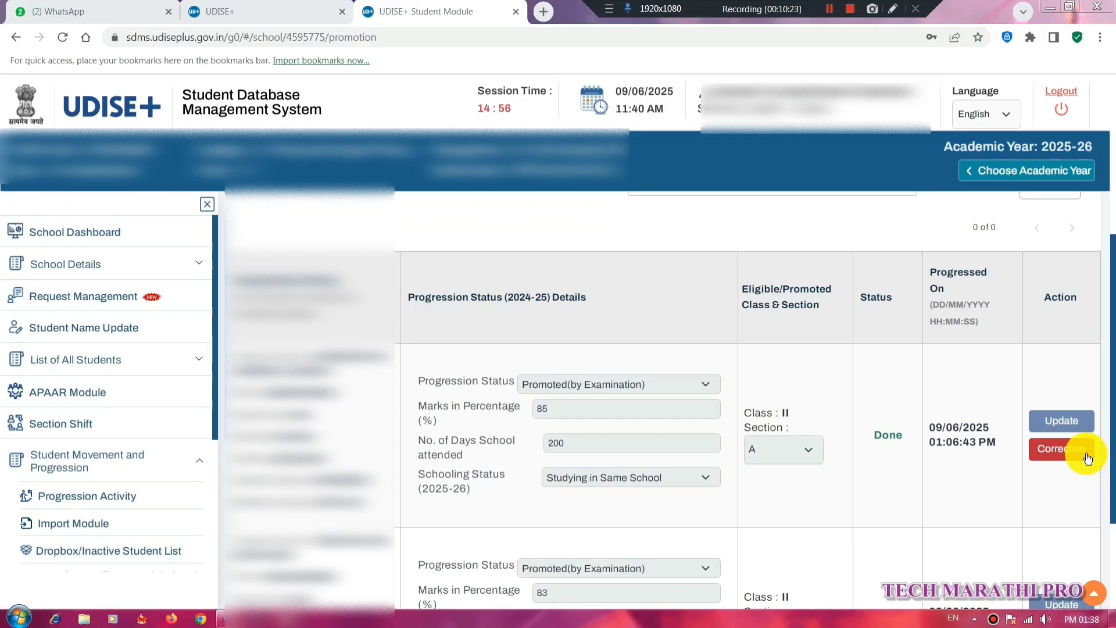
{"action": "left_click", "coordinate": [1038, 202]}
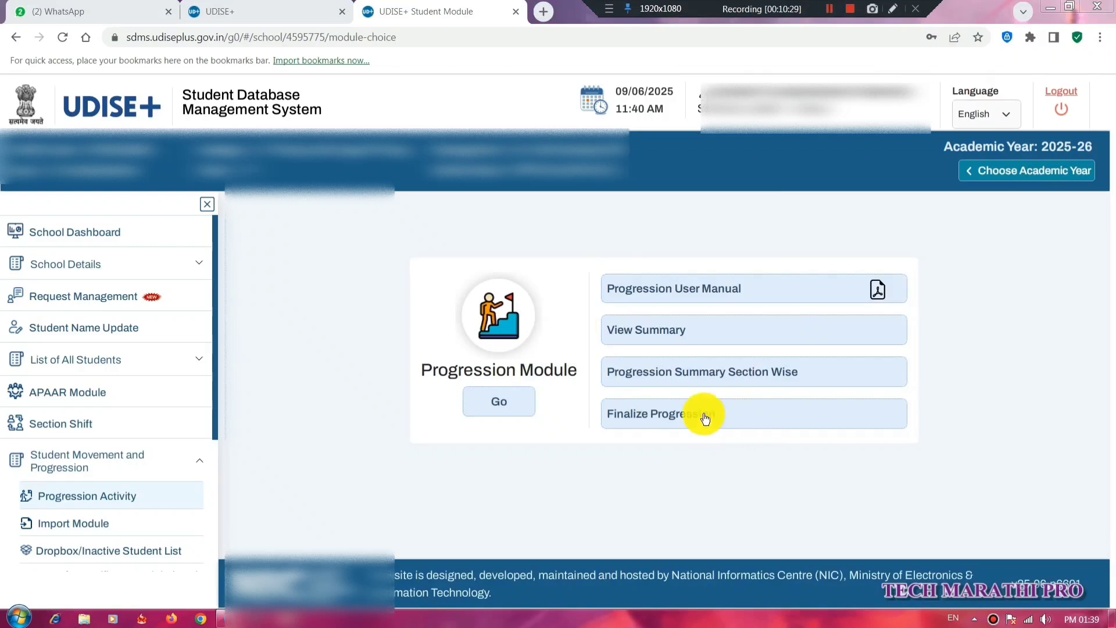
Finalize the school's progression for 2024-25 by accepting the declaration that the data is free from errors and submitting it.
{"action": "left_click", "coordinate": [693, 418]}
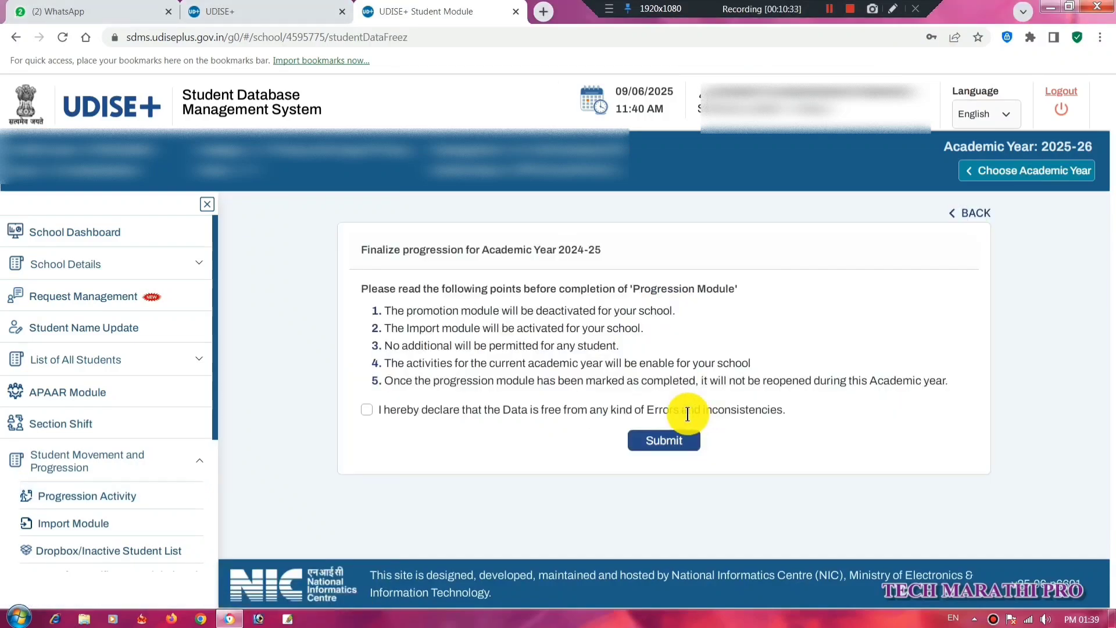
{"action": "left_click_drag", "start_coordinate": [362, 255], "coordinate": [609, 250]}
{"action": "left_click", "coordinate": [563, 254]}
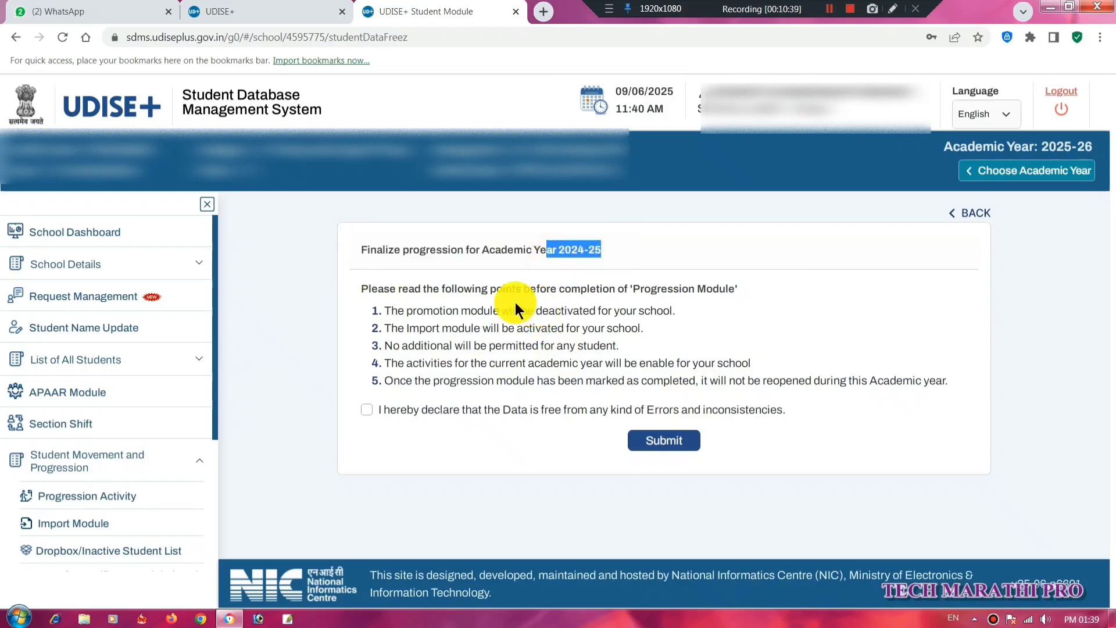
{"action": "left_click_drag", "start_coordinate": [398, 289], "coordinate": [738, 288]}
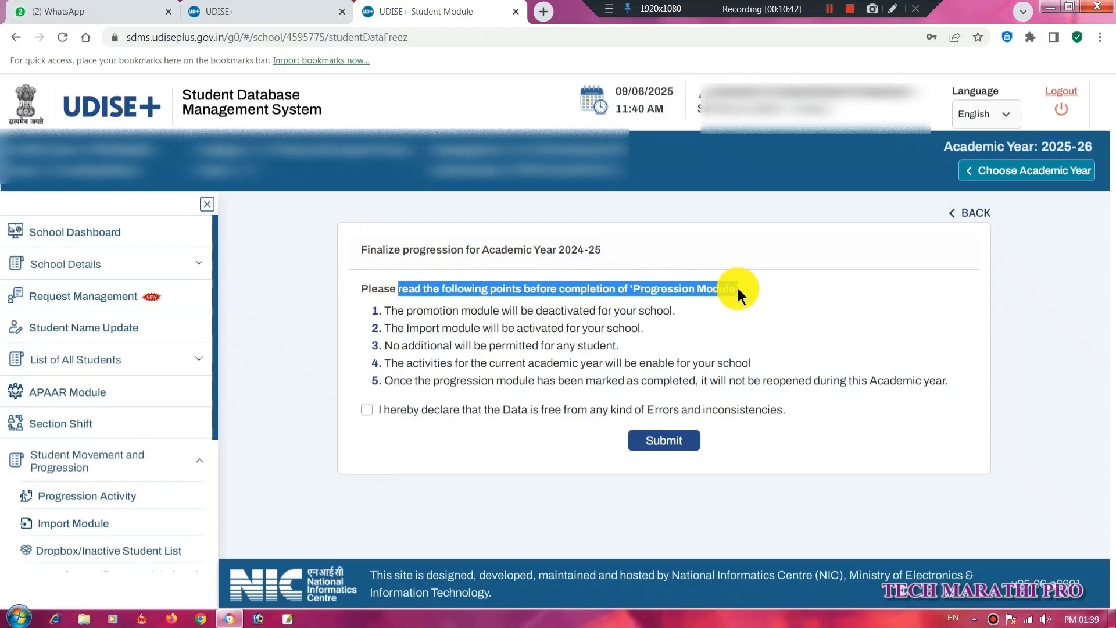
{"action": "left_click", "coordinate": [368, 409]}
{"action": "left_click", "coordinate": [691, 443]}
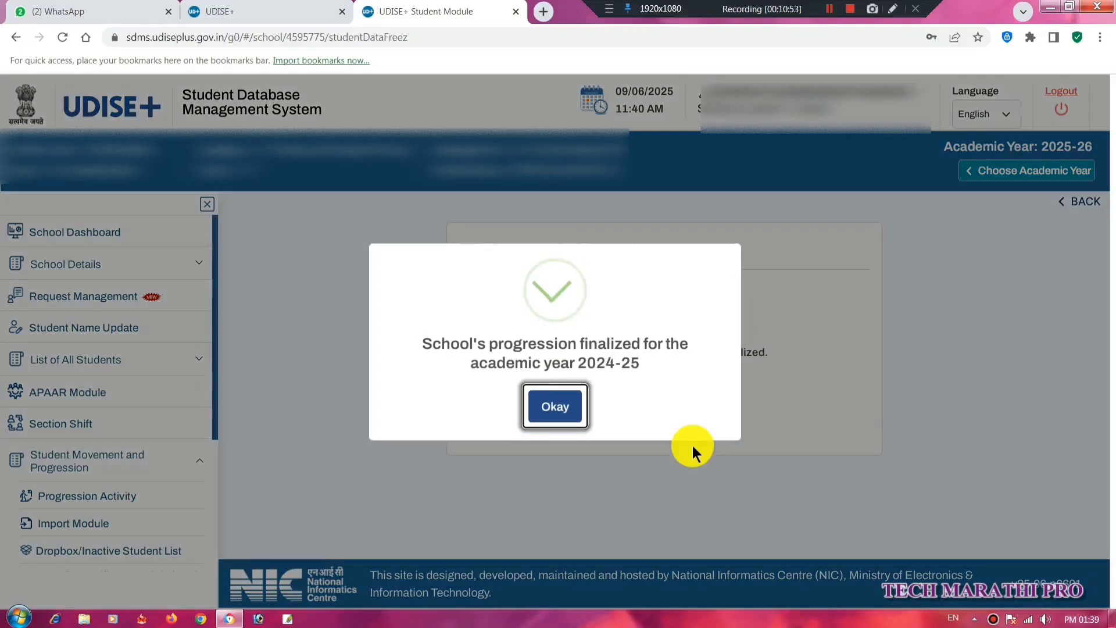
{"action": "left_click_drag", "start_coordinate": [421, 344], "coordinate": [705, 344]}
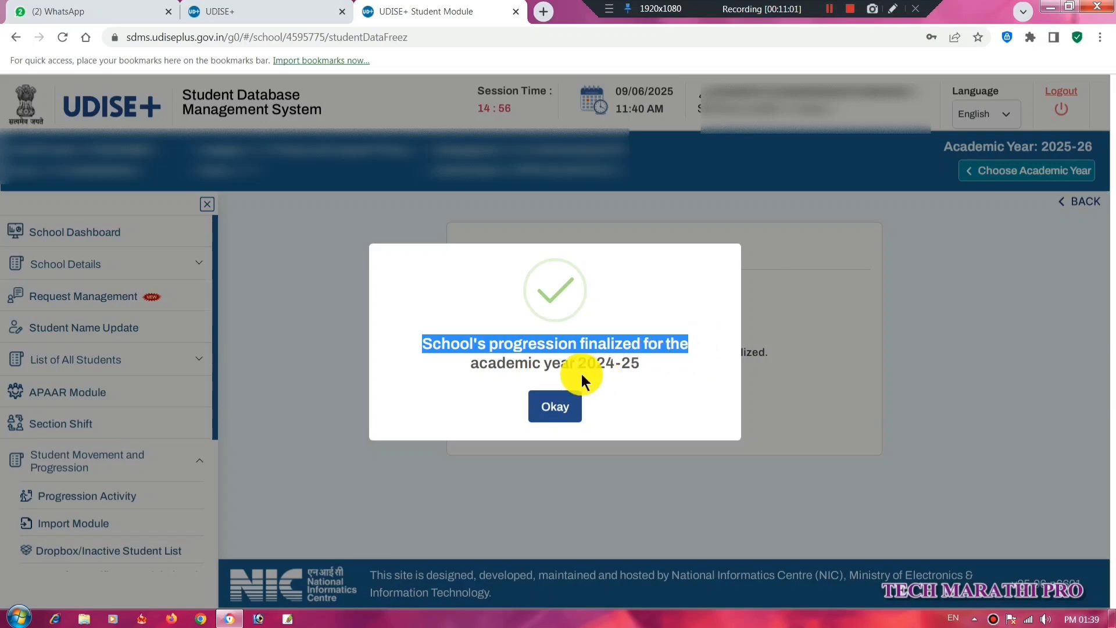
{"action": "left_click_drag", "start_coordinate": [640, 363], "coordinate": [576, 363]}
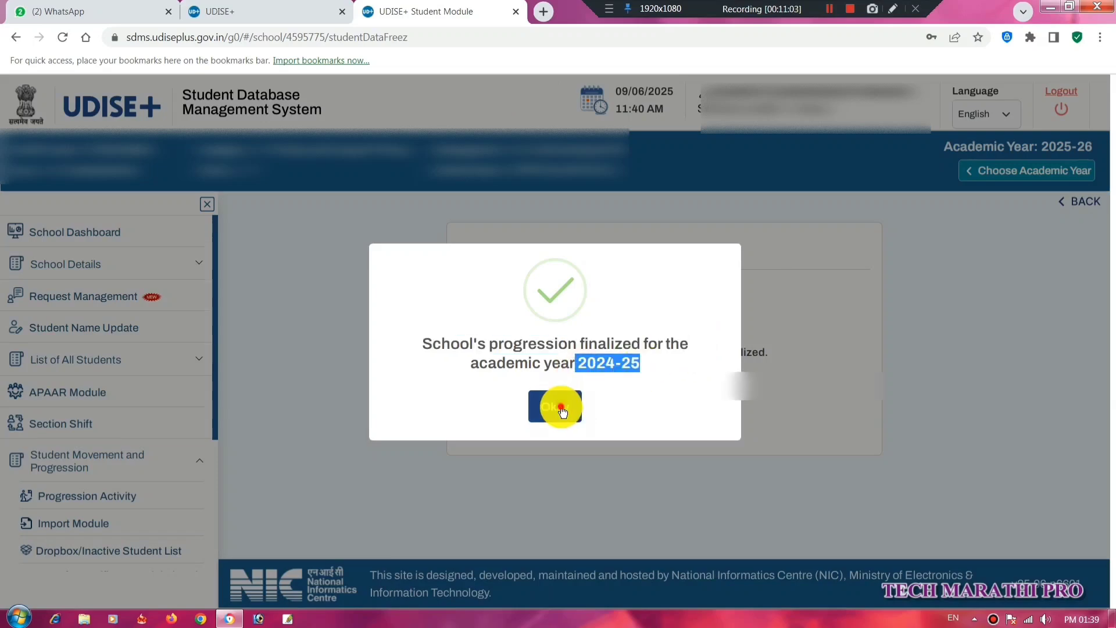
{"action": "left_click", "coordinate": [561, 407]}
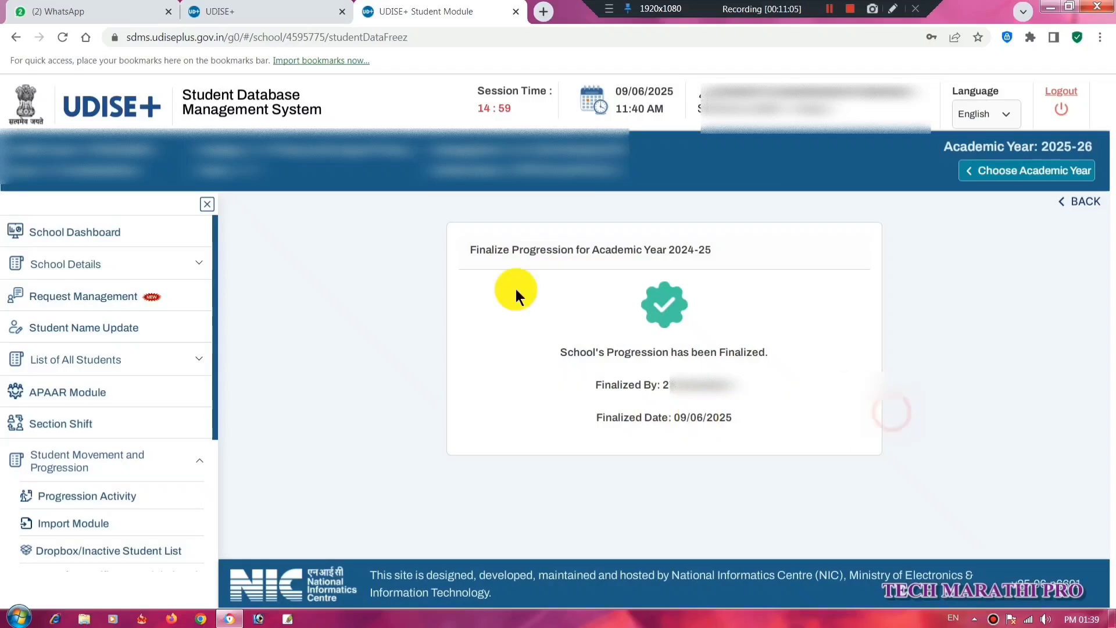
{"action": "left_click_drag", "start_coordinate": [468, 252], "coordinate": [730, 249]}
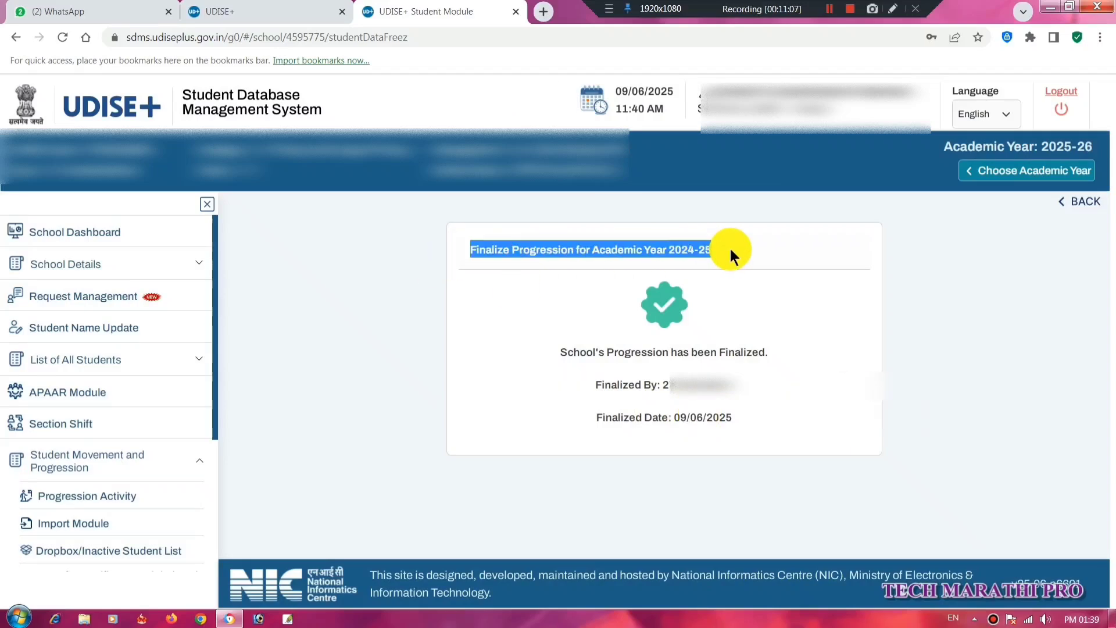
{"action": "left_click_drag", "start_coordinate": [596, 384], "coordinate": [724, 384]}
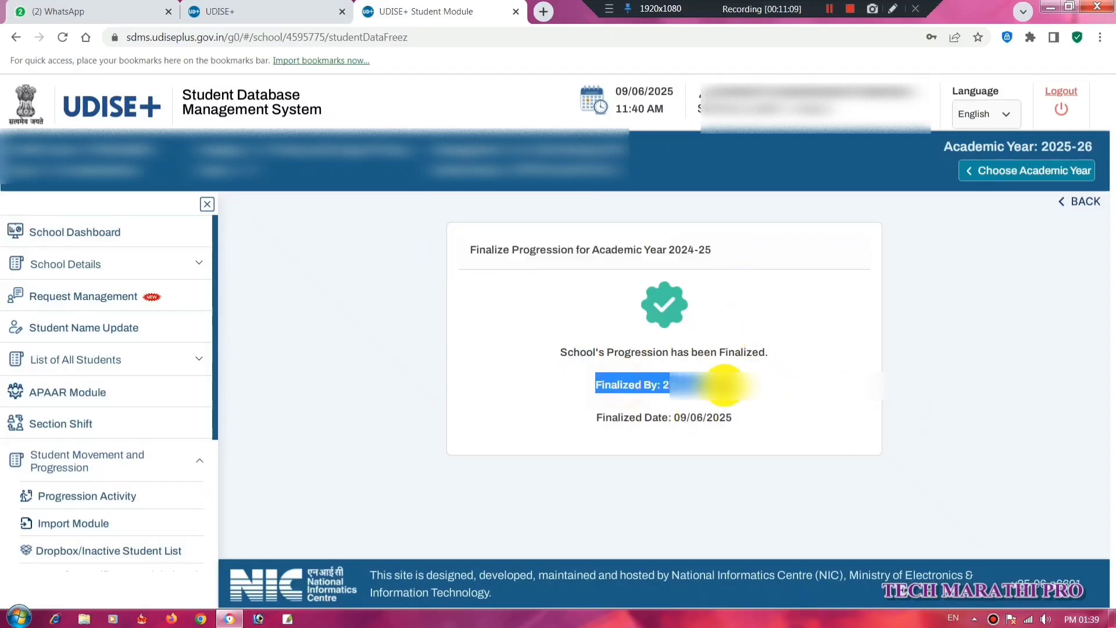
{"action": "left_click_drag", "start_coordinate": [597, 417], "coordinate": [744, 418]}
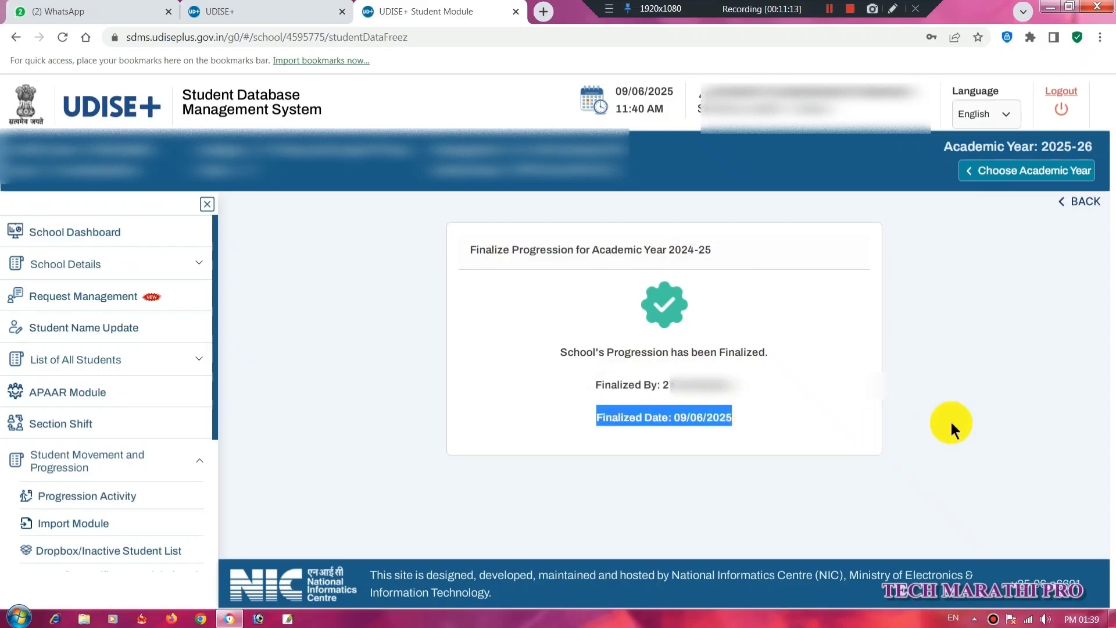